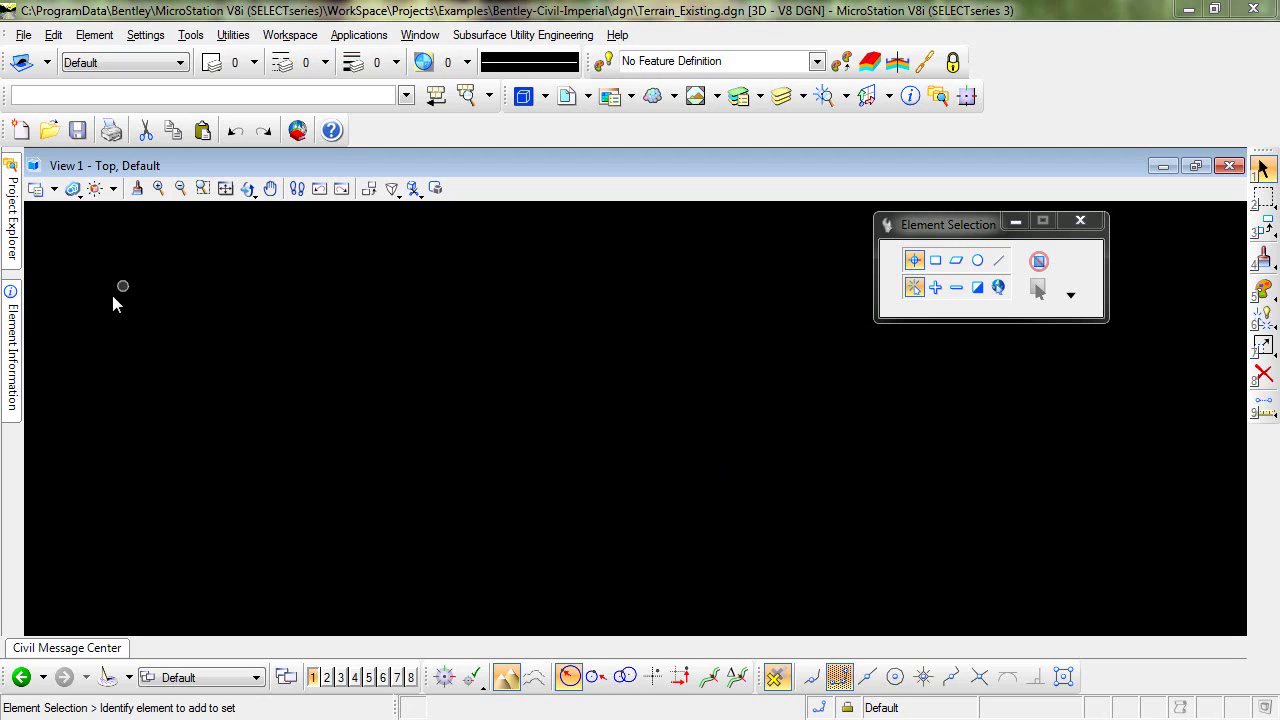
# Step: Dock the Tasks panel beside View 1 from the Tools menu
pyautogui.click(150, 38)
pyautogui.moveTo(187, 40)
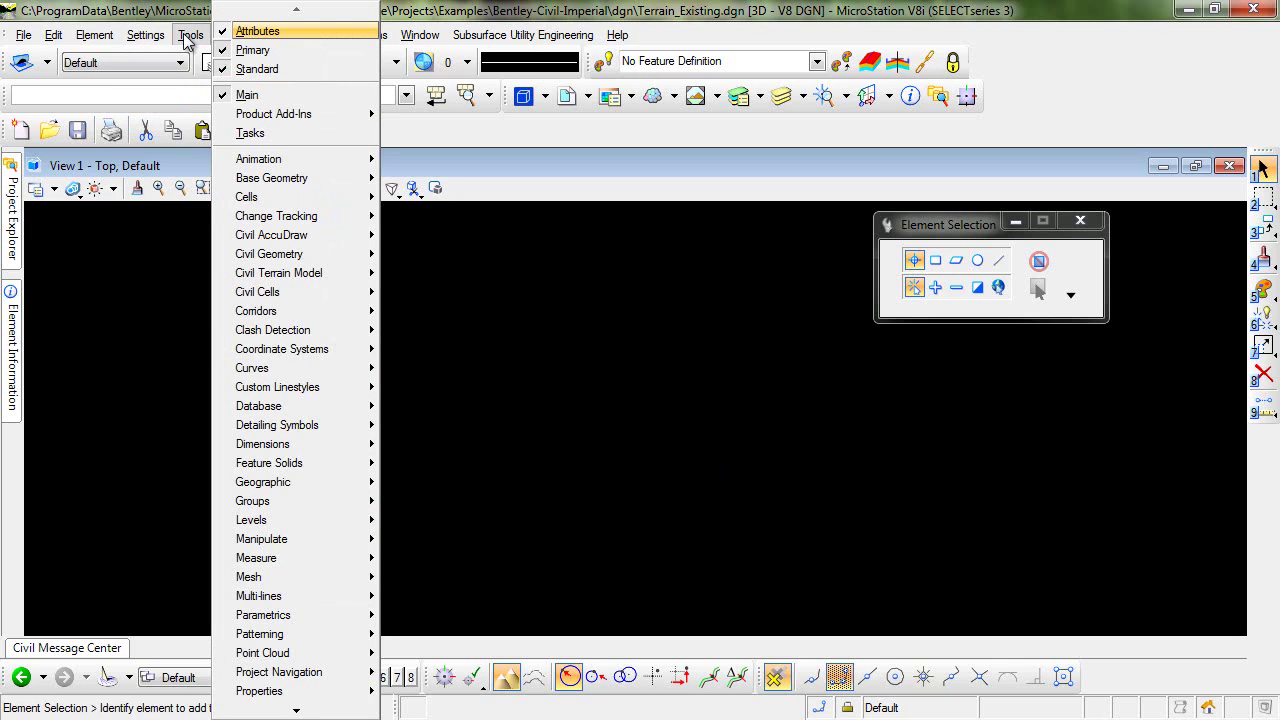
pyautogui.click(230, 134)
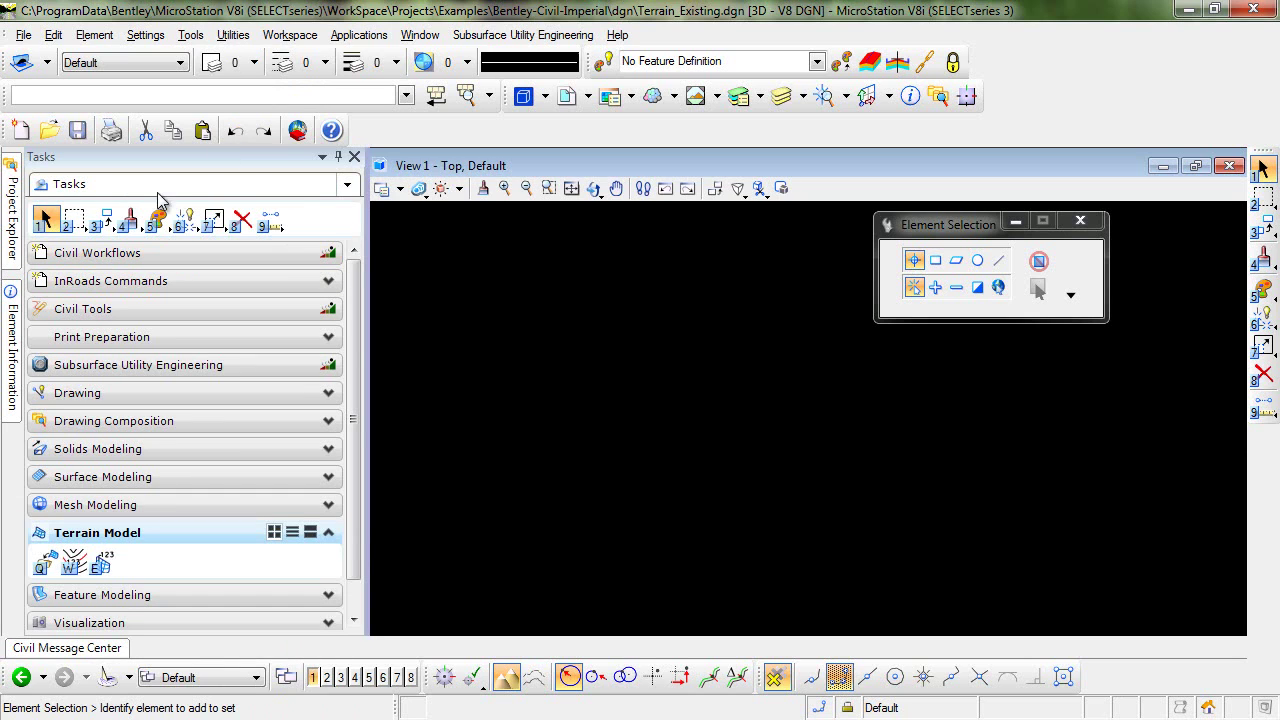
# Step: Switch the Tasks panel to Civil Tools and expand the Terrain Model group
pyautogui.click(68, 309)
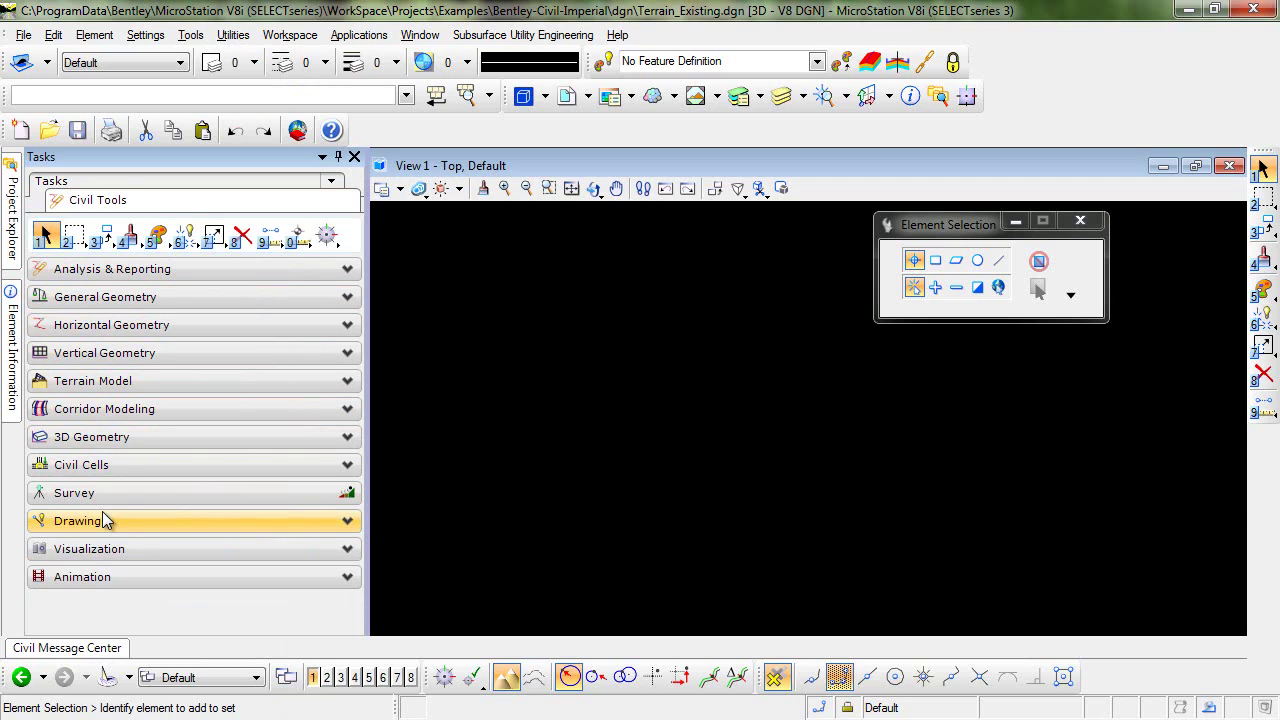
pyautogui.click(63, 379)
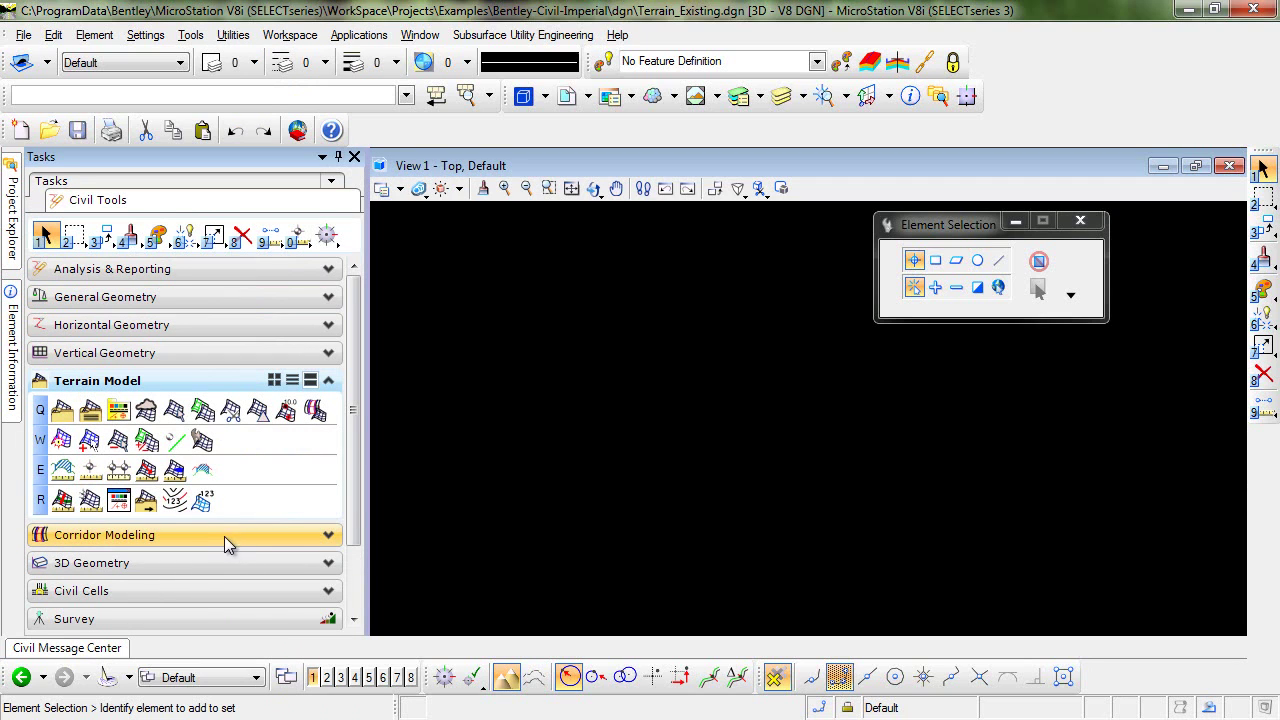
# Step: Start Create Terrain Model From ASCII File and add PA40025-4P.ASC to the import list
pyautogui.click(89, 412)
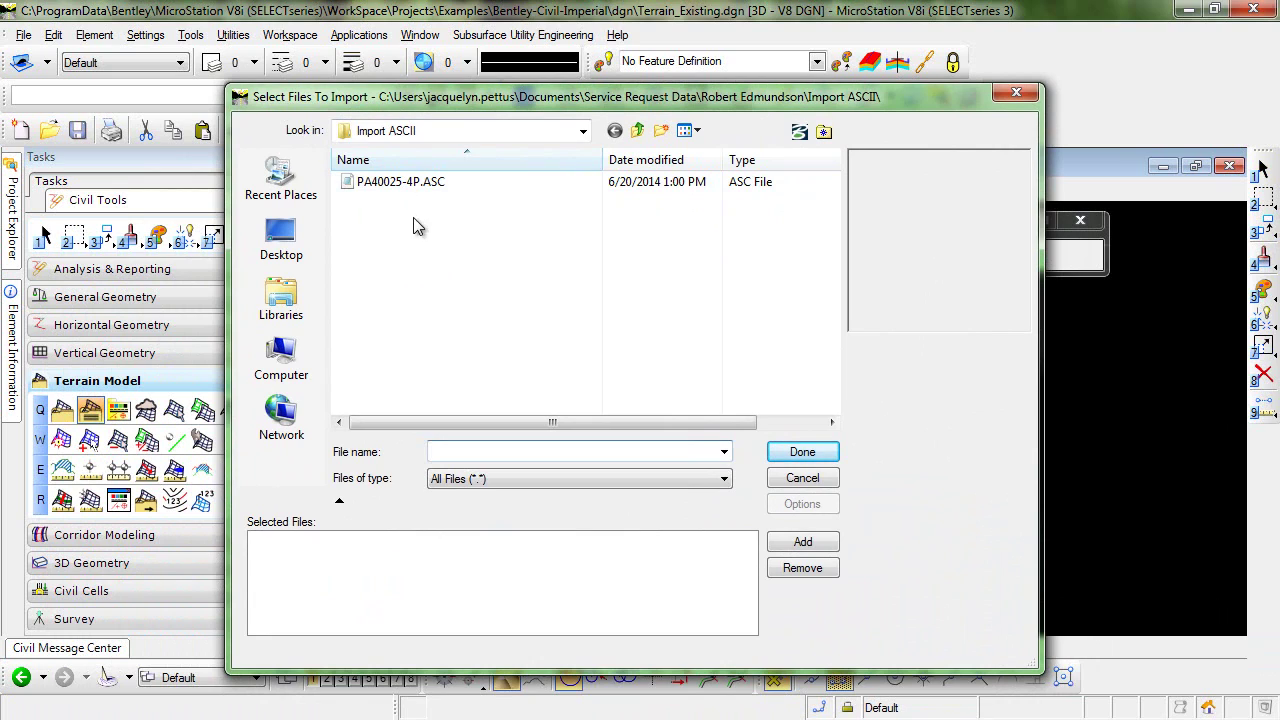
pyautogui.click(388, 184)
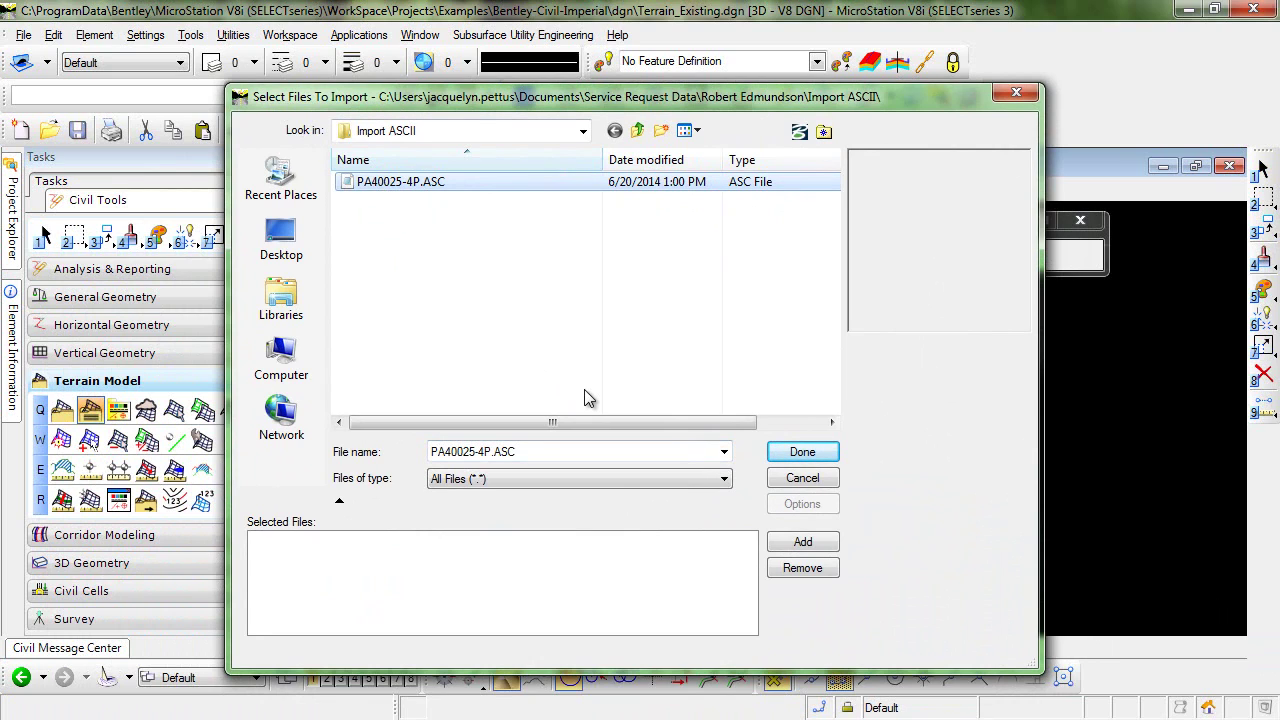
pyautogui.click(810, 546)
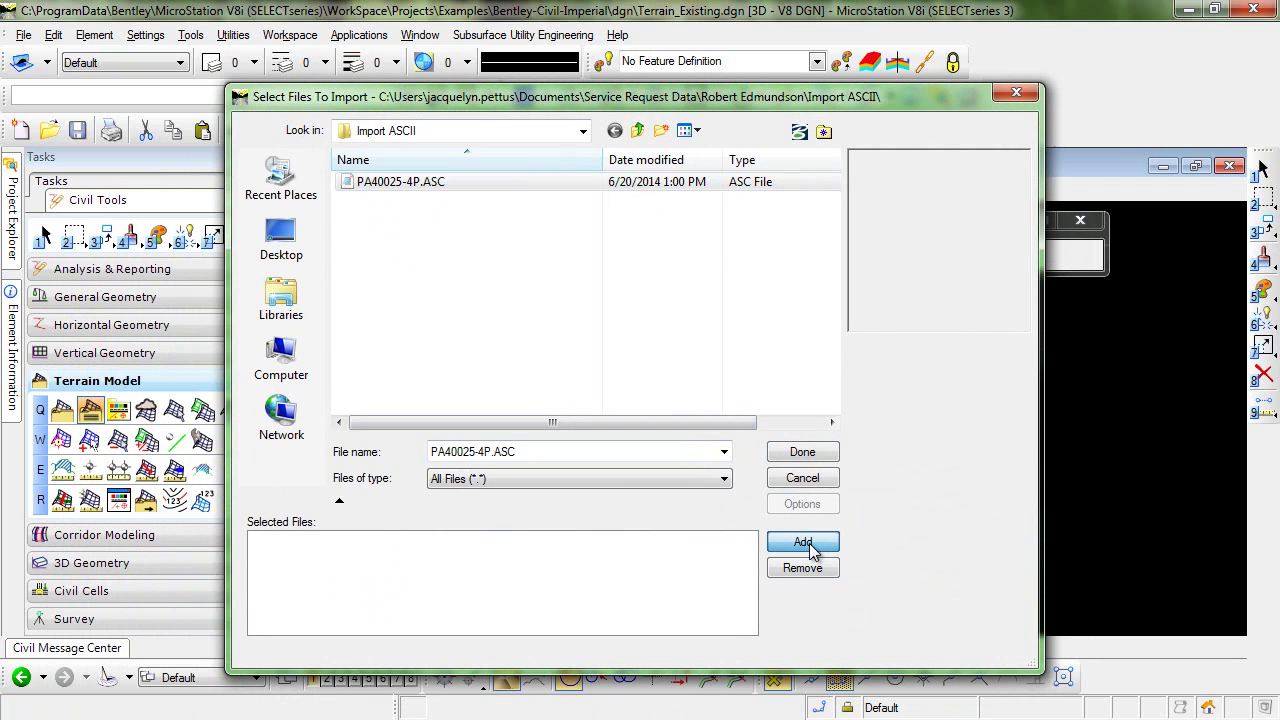
pyautogui.click(804, 452)
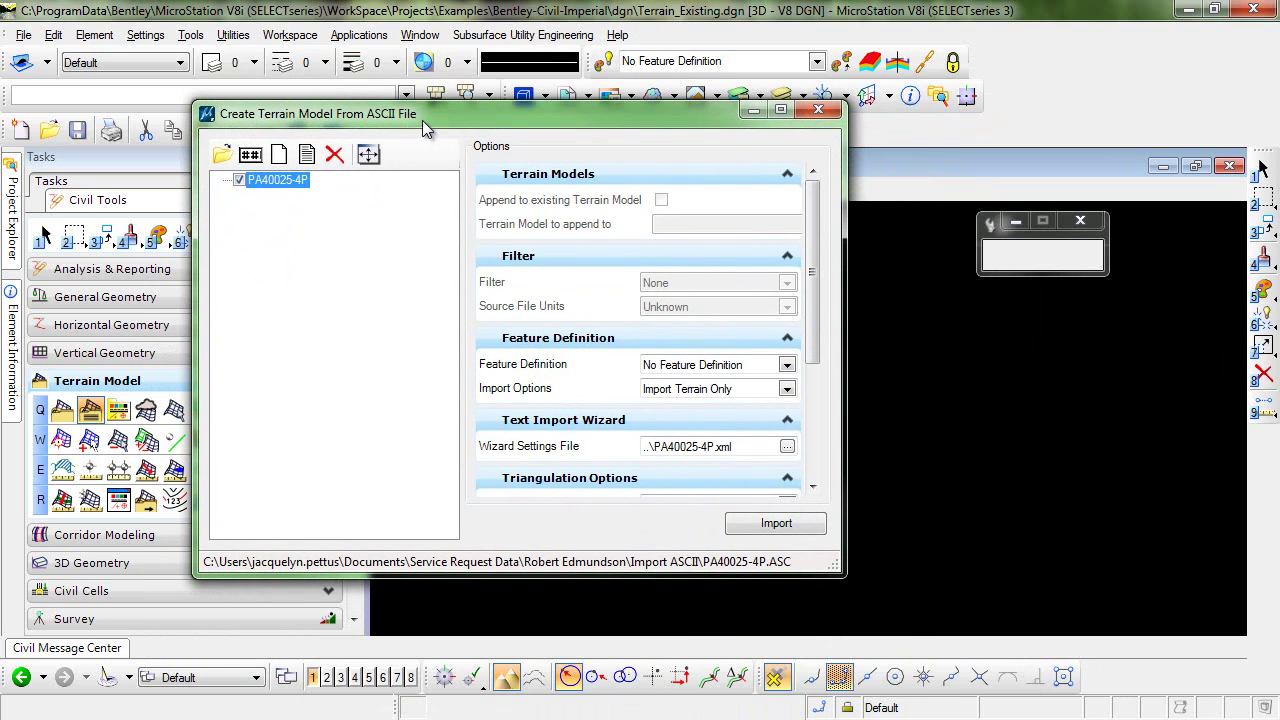
# Step: Create a new text import settings file and advance from File Format to the Columns step
pyautogui.click(280, 165)
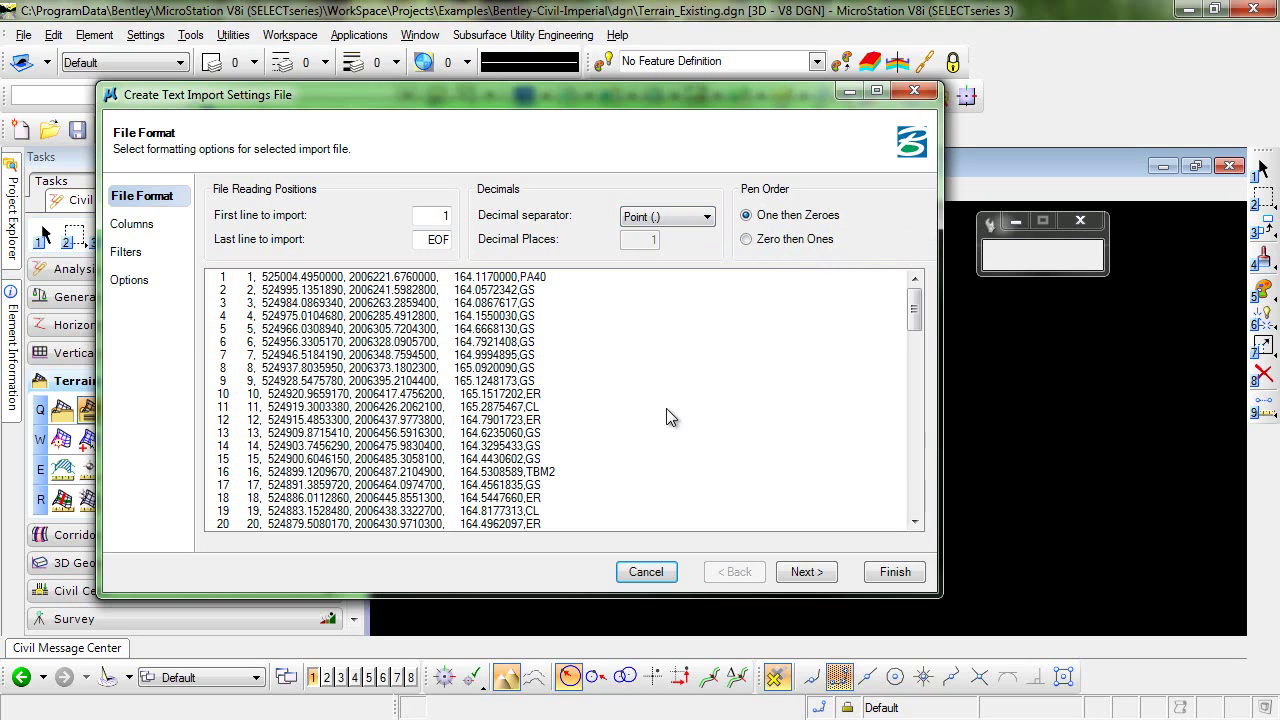
pyautogui.click(806, 572)
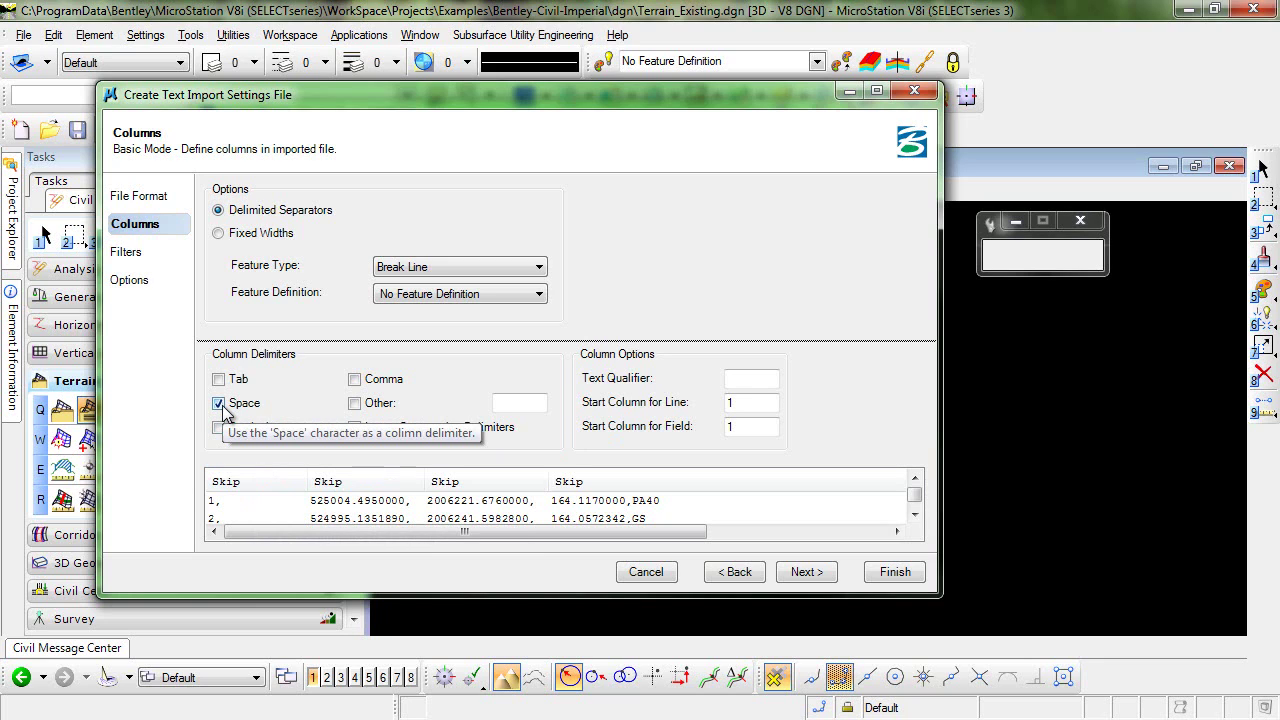
# Step: Split columns on commas and import points as Spot features using E_Terrain_Slope
pyautogui.click(355, 380)
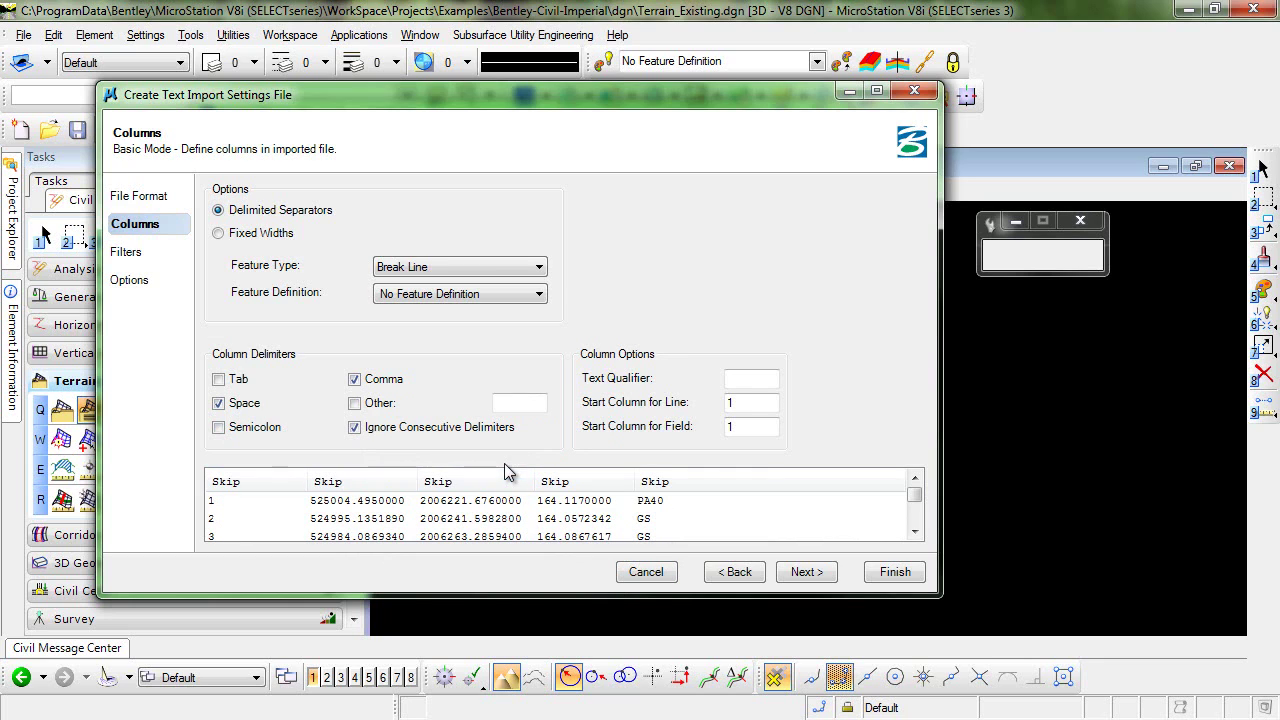
pyautogui.click(490, 265)
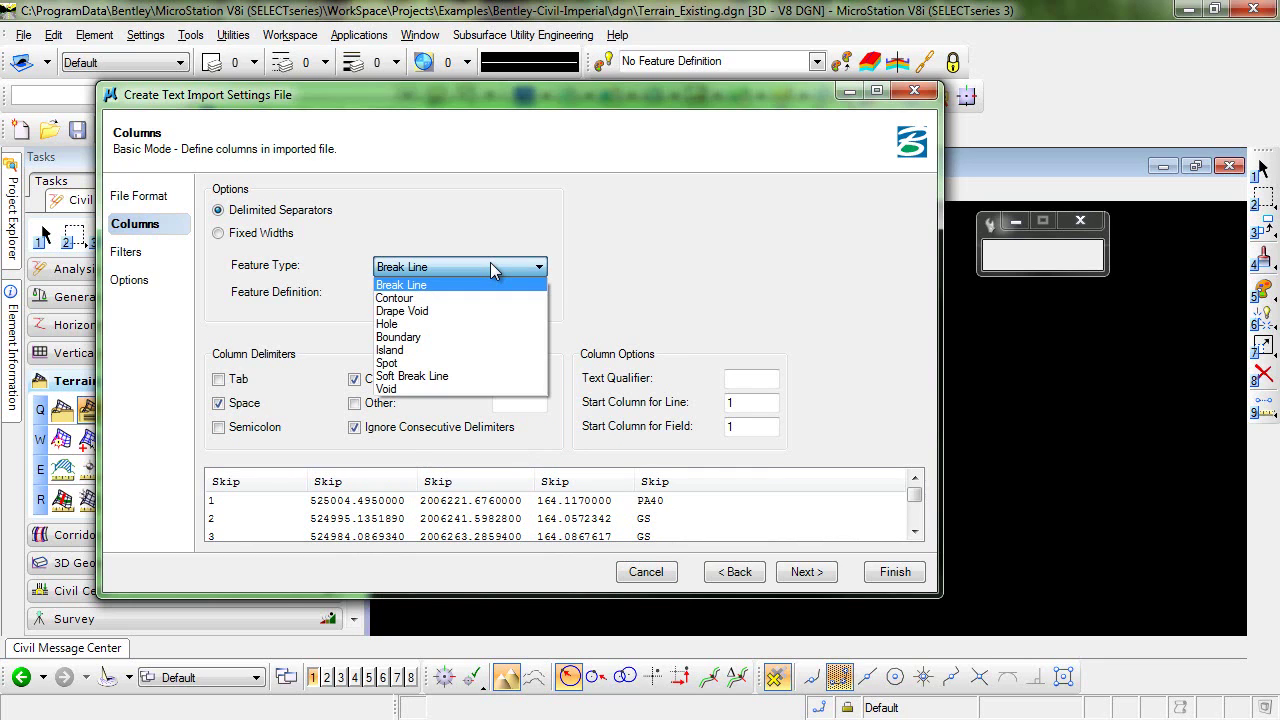
pyautogui.click(474, 363)
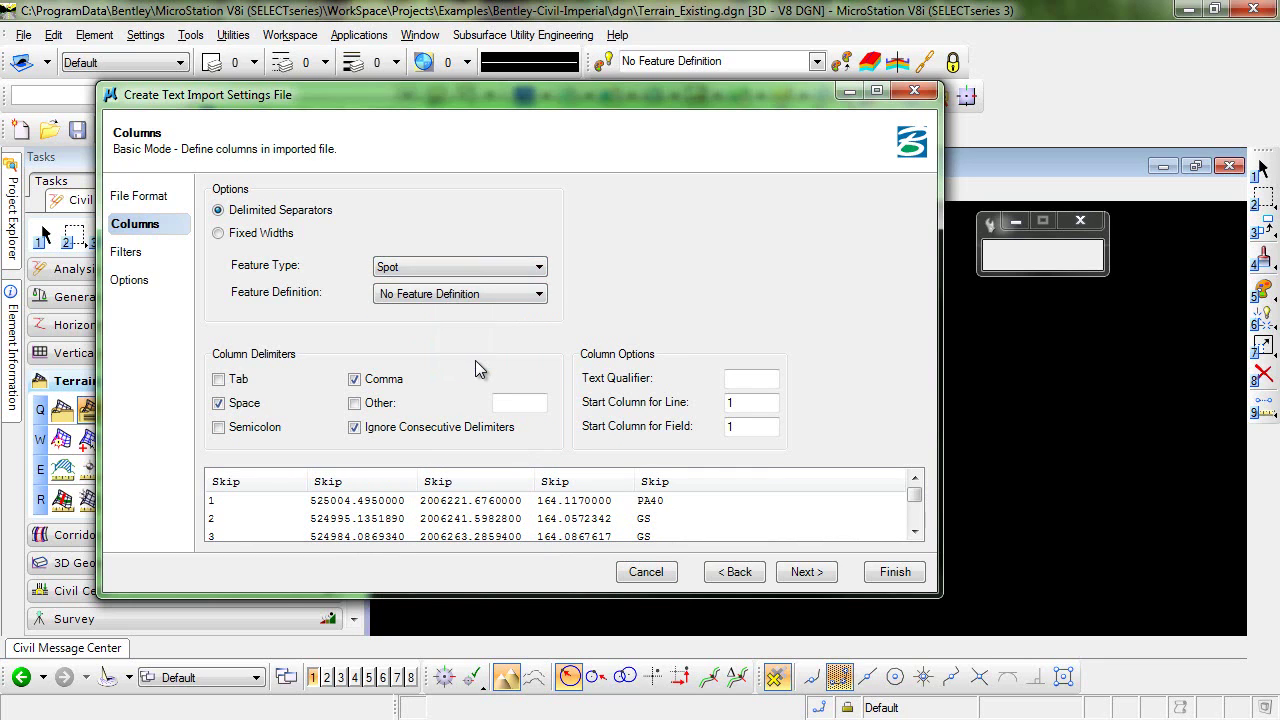
pyautogui.click(525, 296)
pyautogui.moveTo(538, 345); pyautogui.dragTo(545, 435)
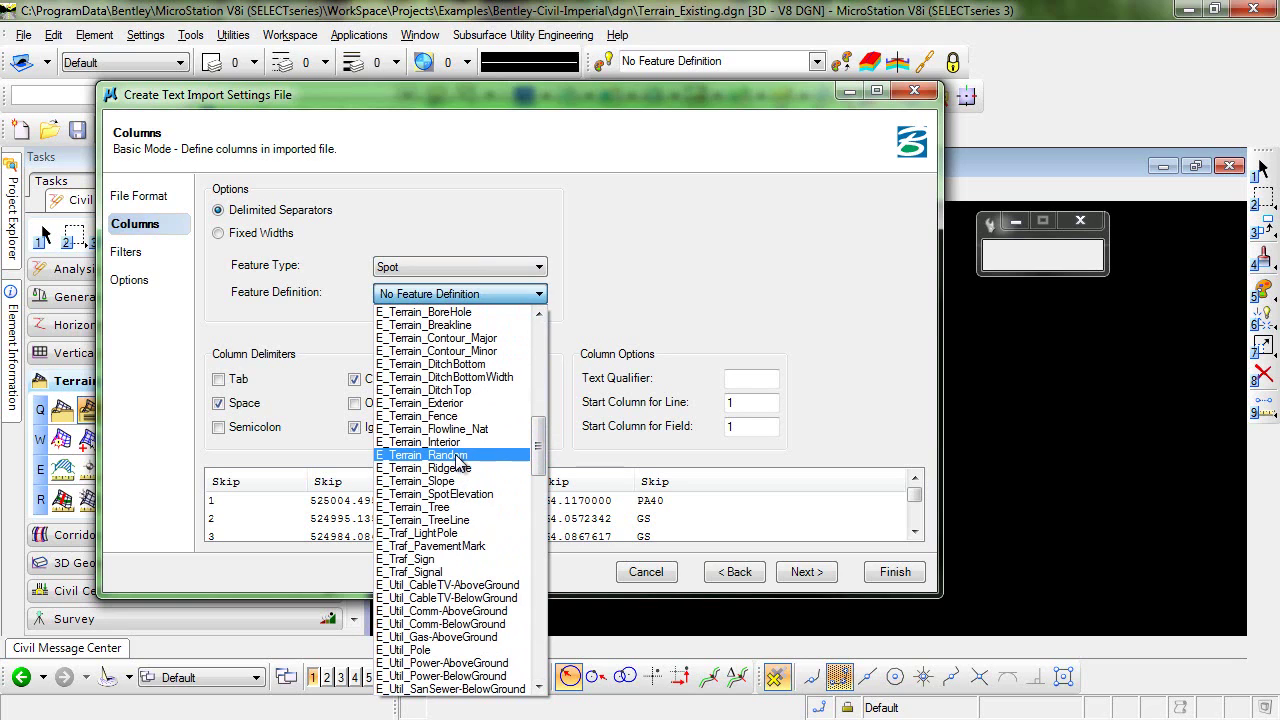
pyautogui.click(456, 456)
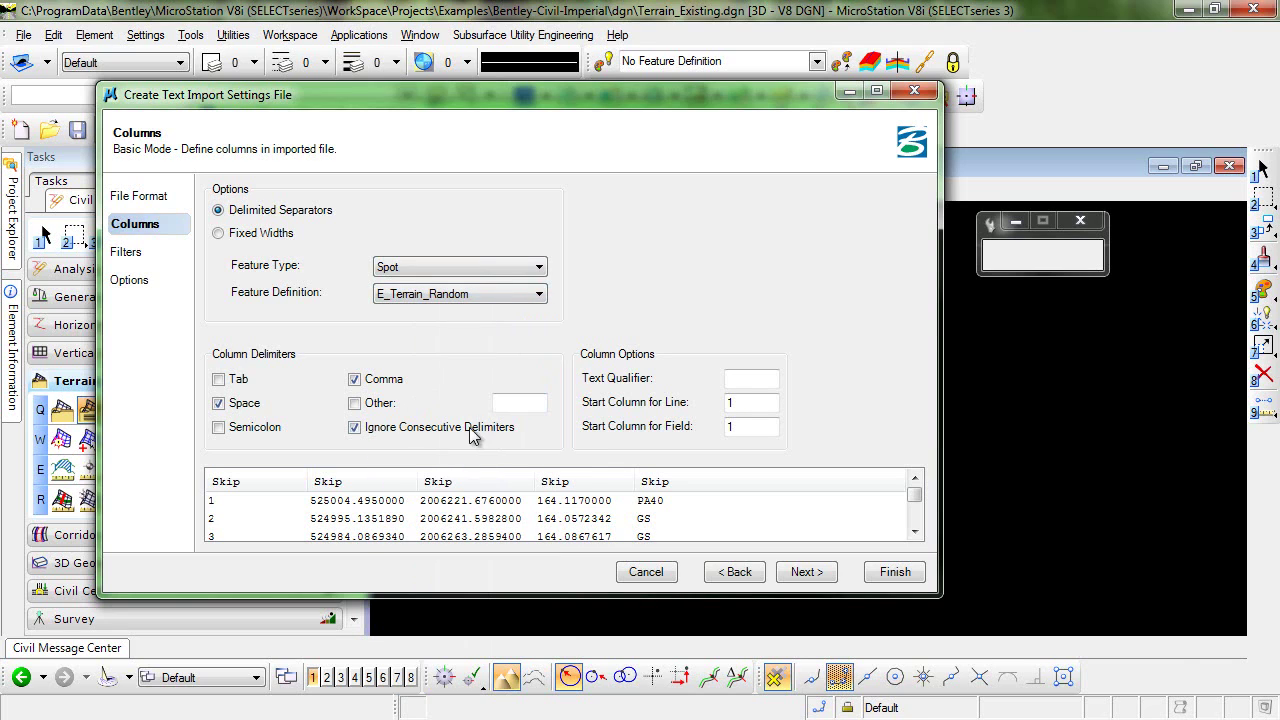
# Step: Skip the first column and map columns two to four as Northing, Easting and Elevation
pyautogui.click(277, 480)
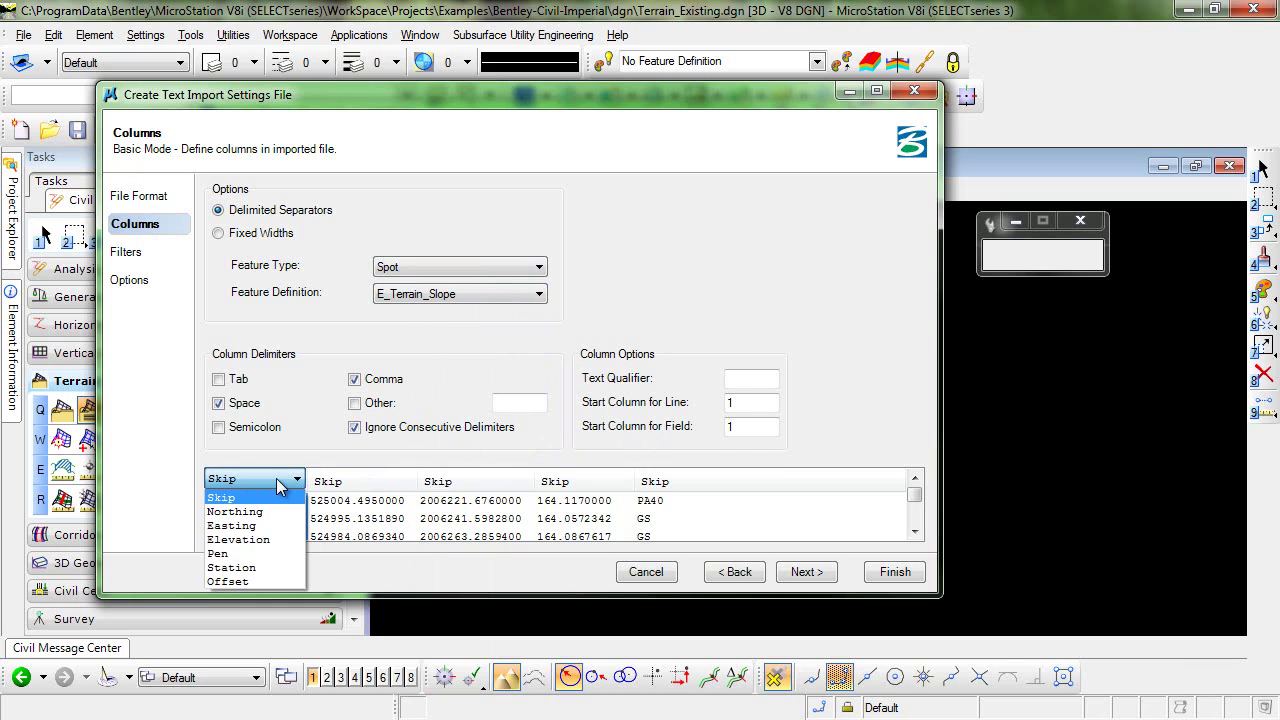
pyautogui.click(342, 484)
pyautogui.click(388, 484)
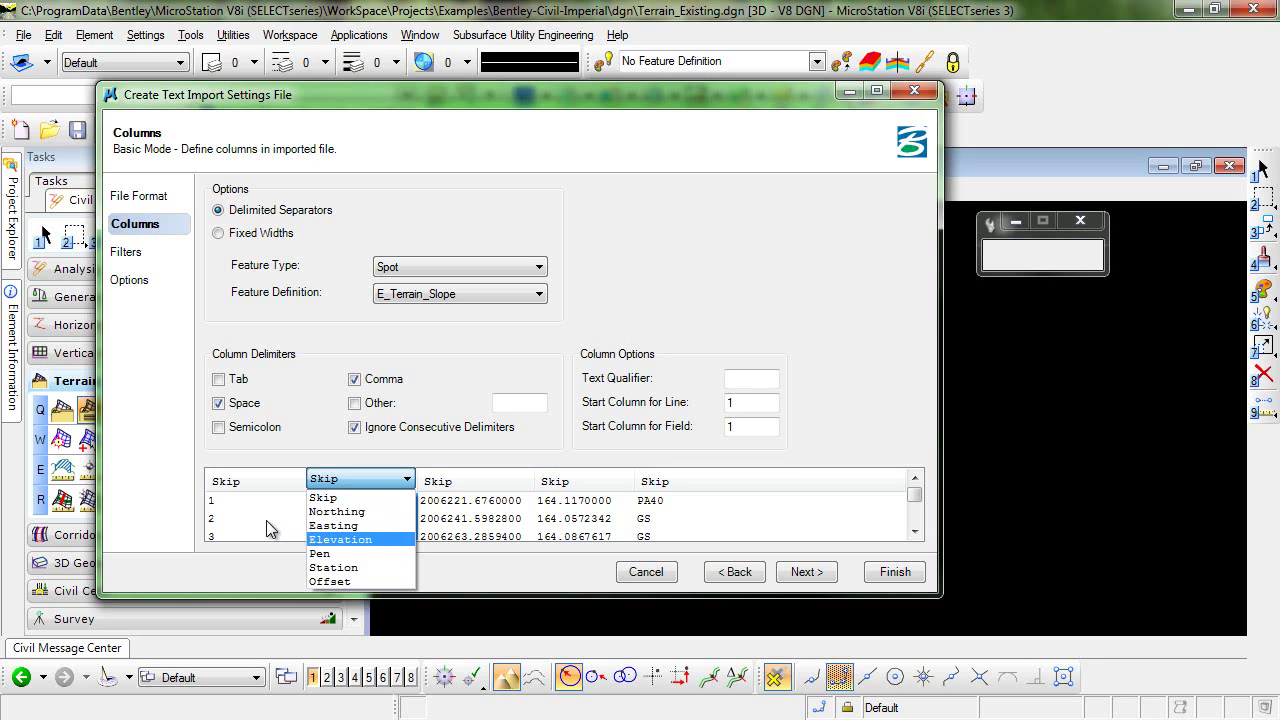
pyautogui.click(358, 512)
pyautogui.click(468, 481)
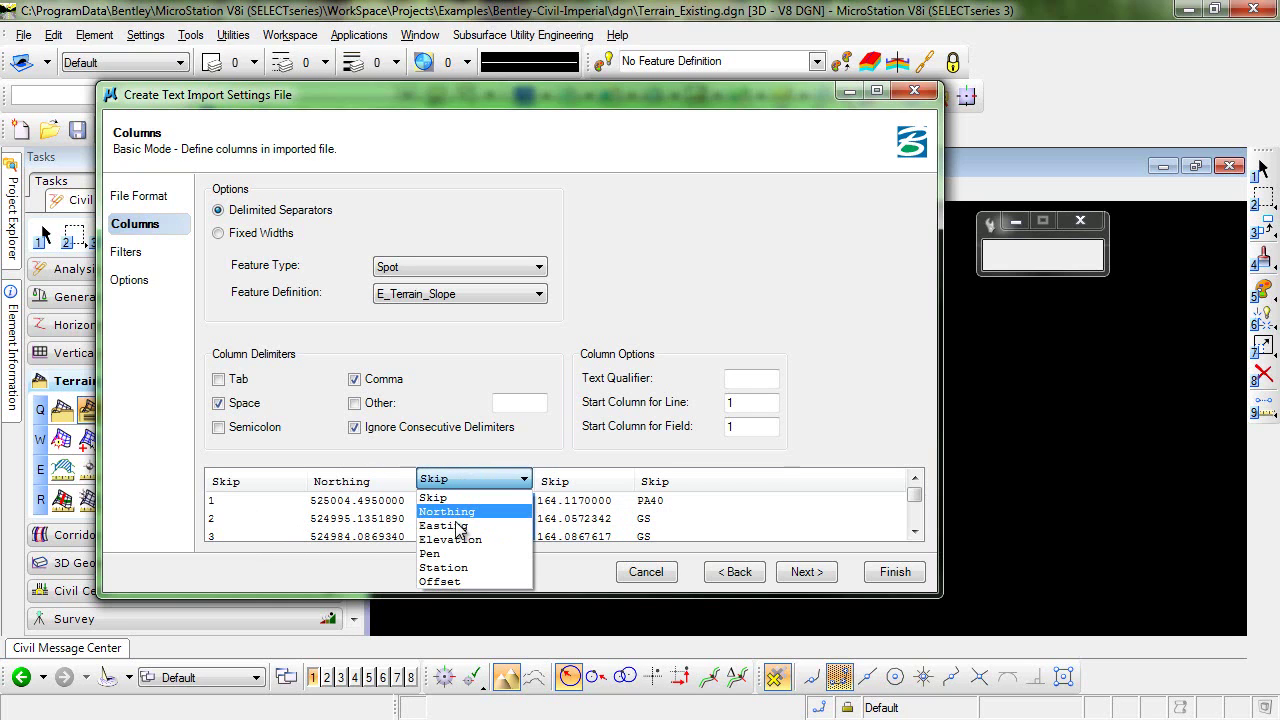
pyautogui.click(457, 527)
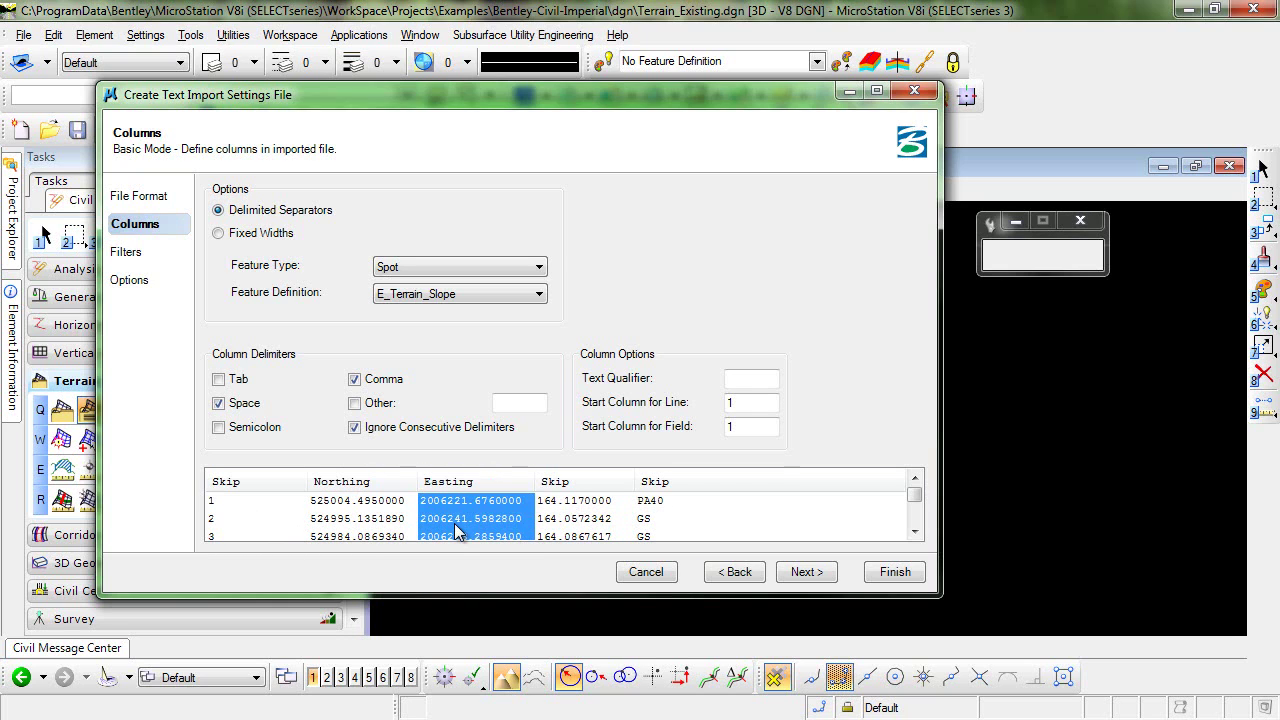
pyautogui.click(578, 482)
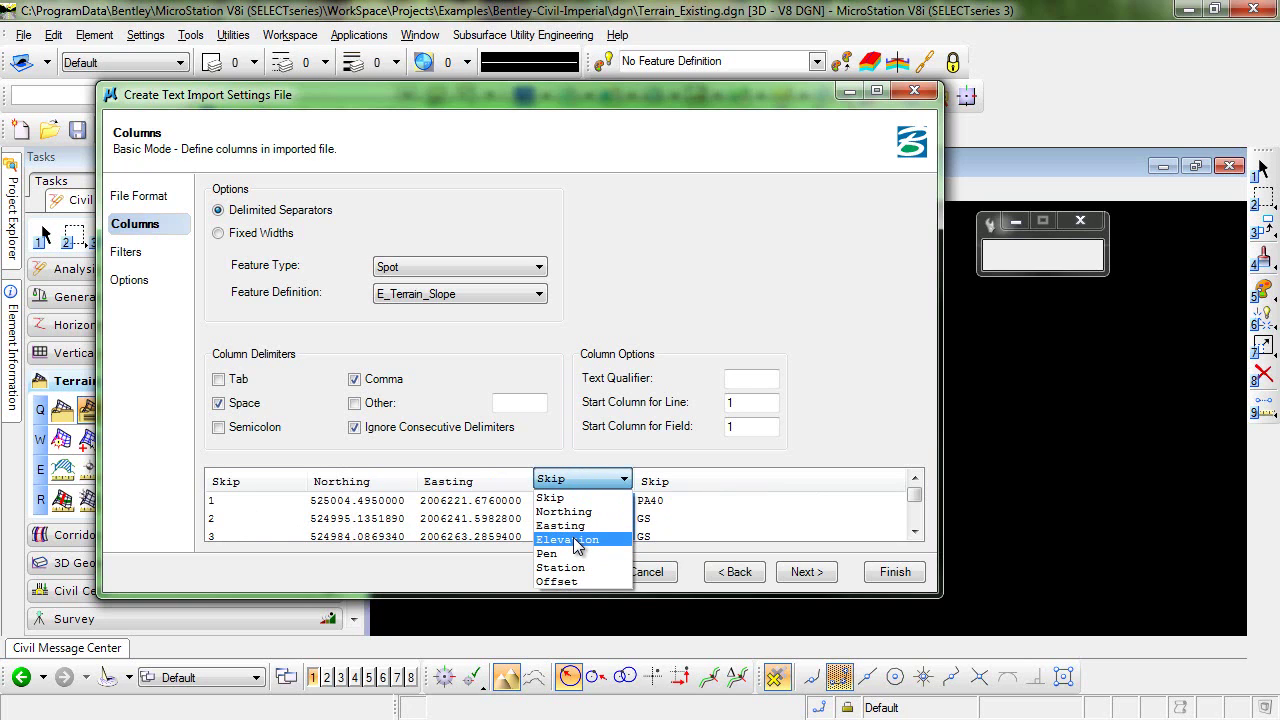
pyautogui.click(568, 540)
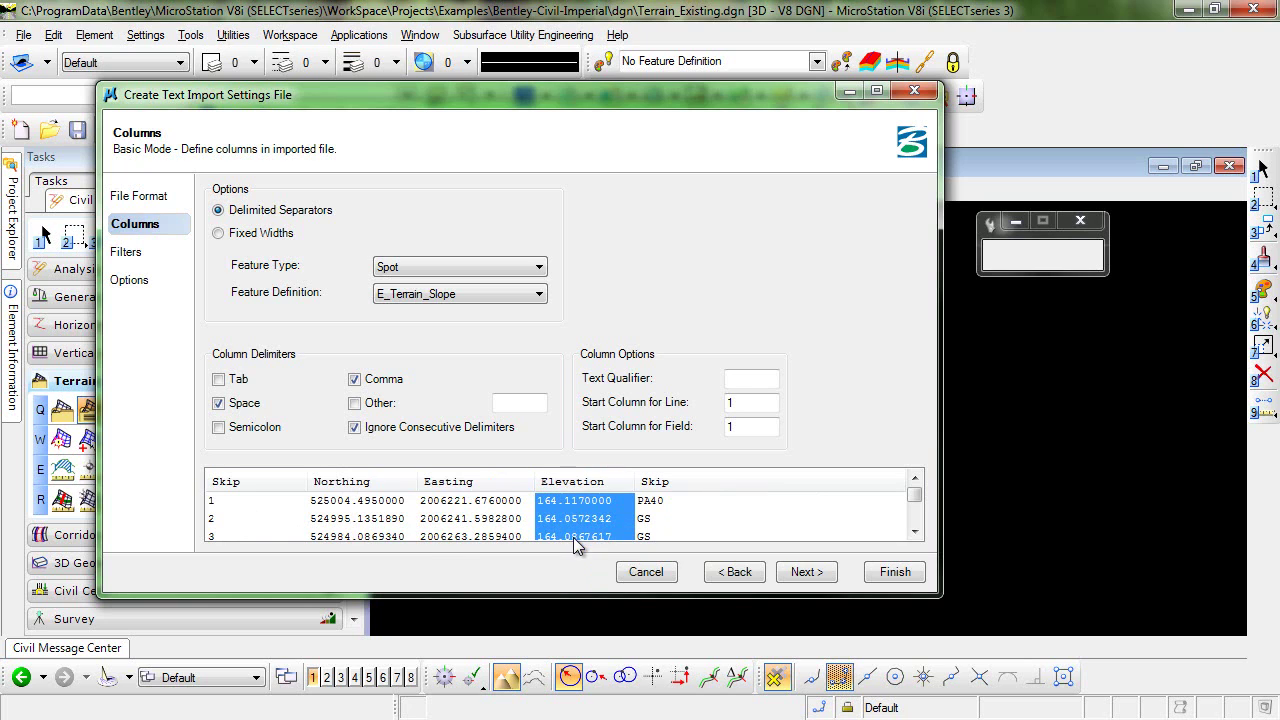
pyautogui.click(806, 572)
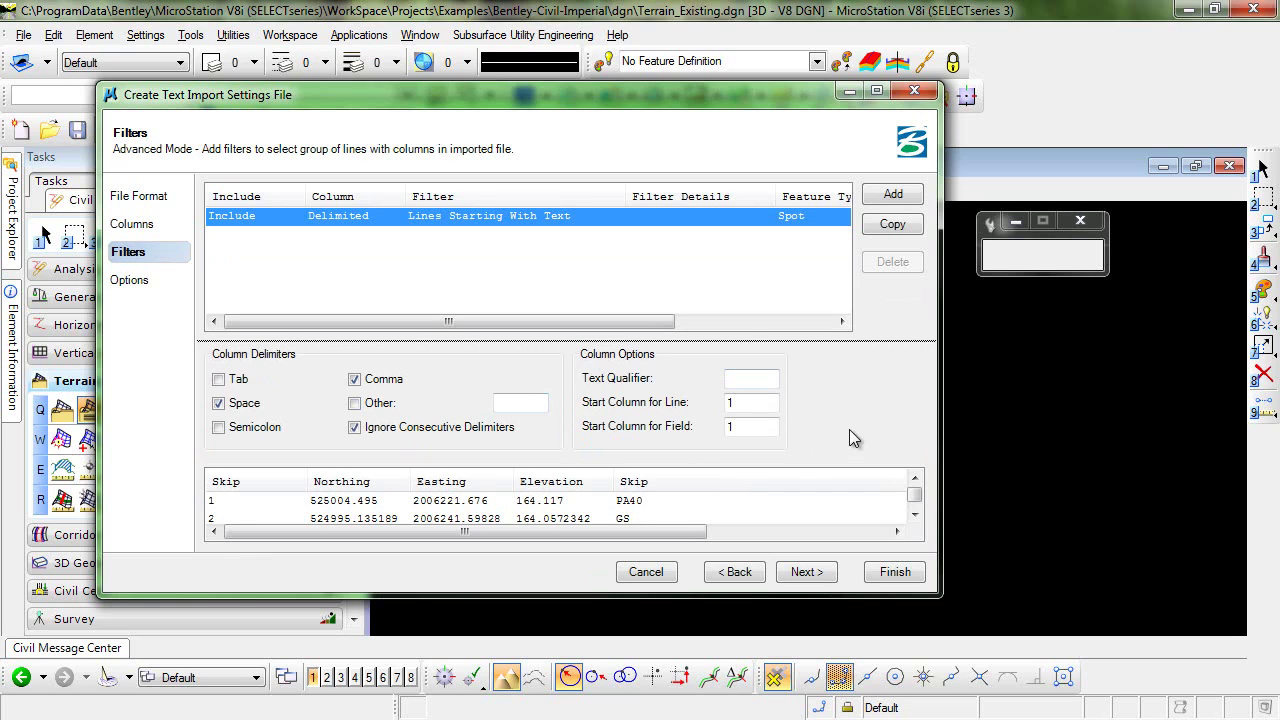
# Step: Finish the import wizard and save its settings as XYZASCII.xml
pyautogui.click(805, 572)
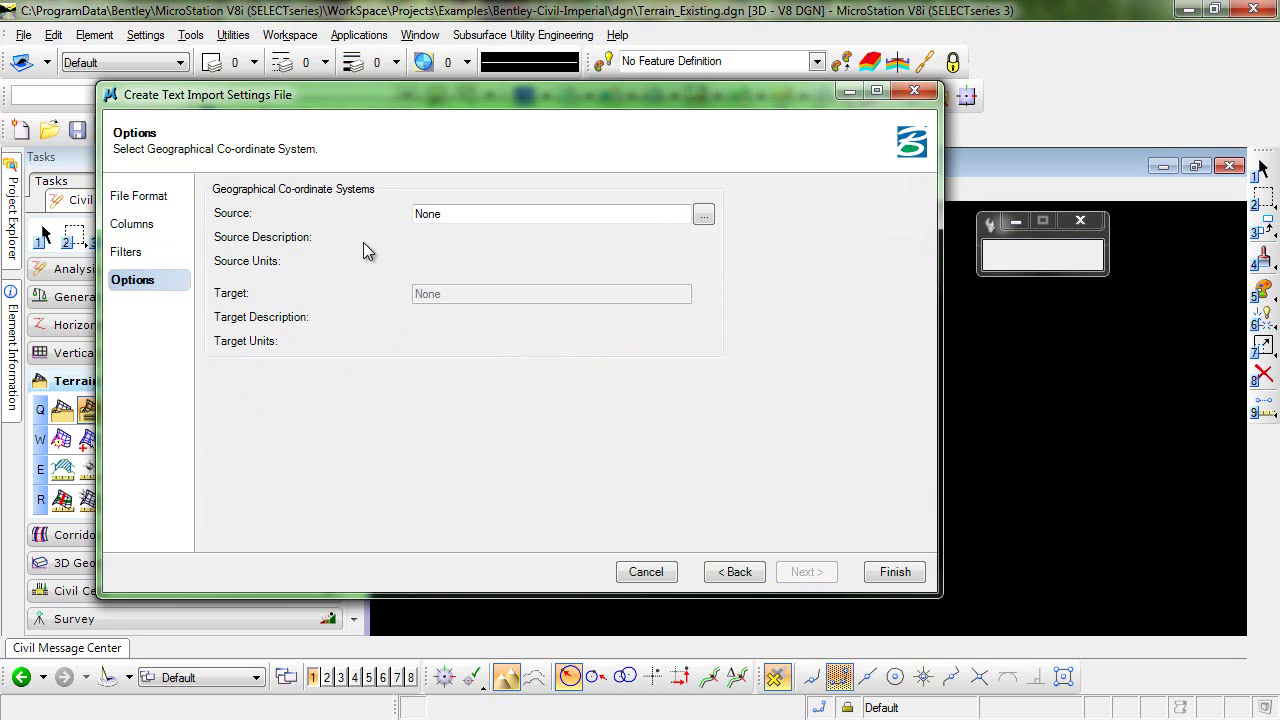
pyautogui.click(903, 579)
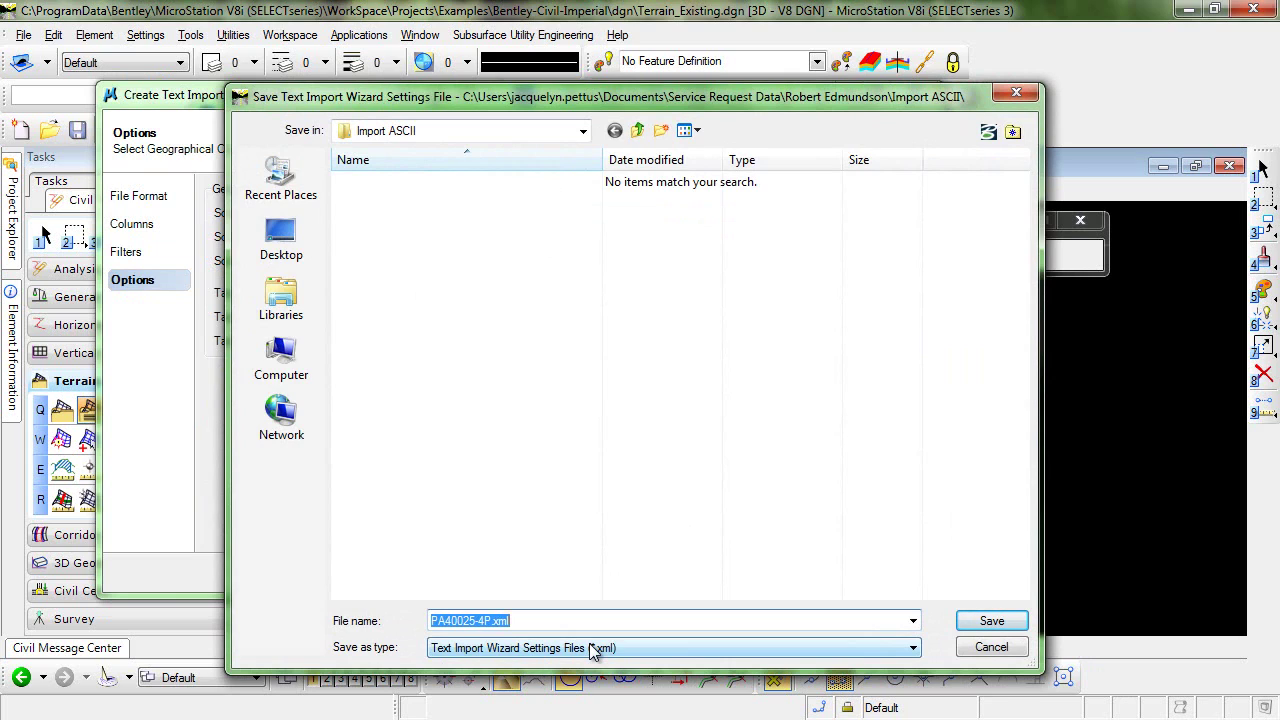
pyautogui.write('XYZ')
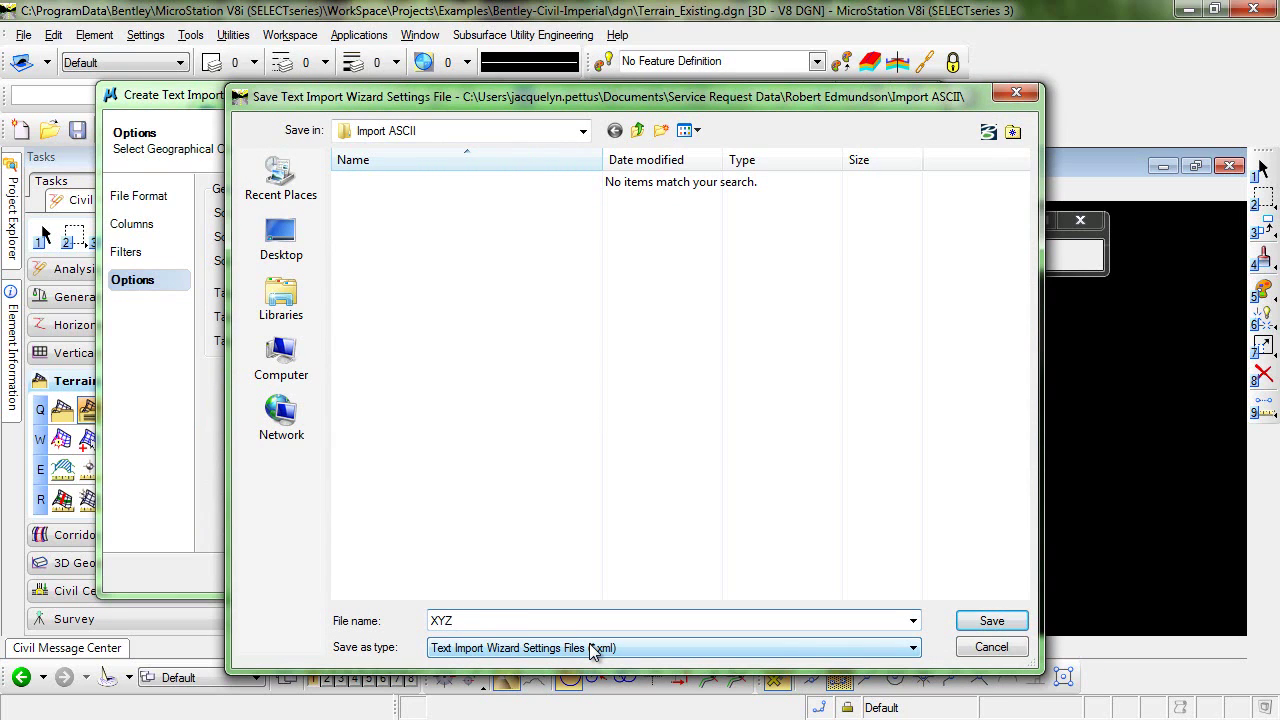
pyautogui.write('ASCV')
pyautogui.click(990, 622)
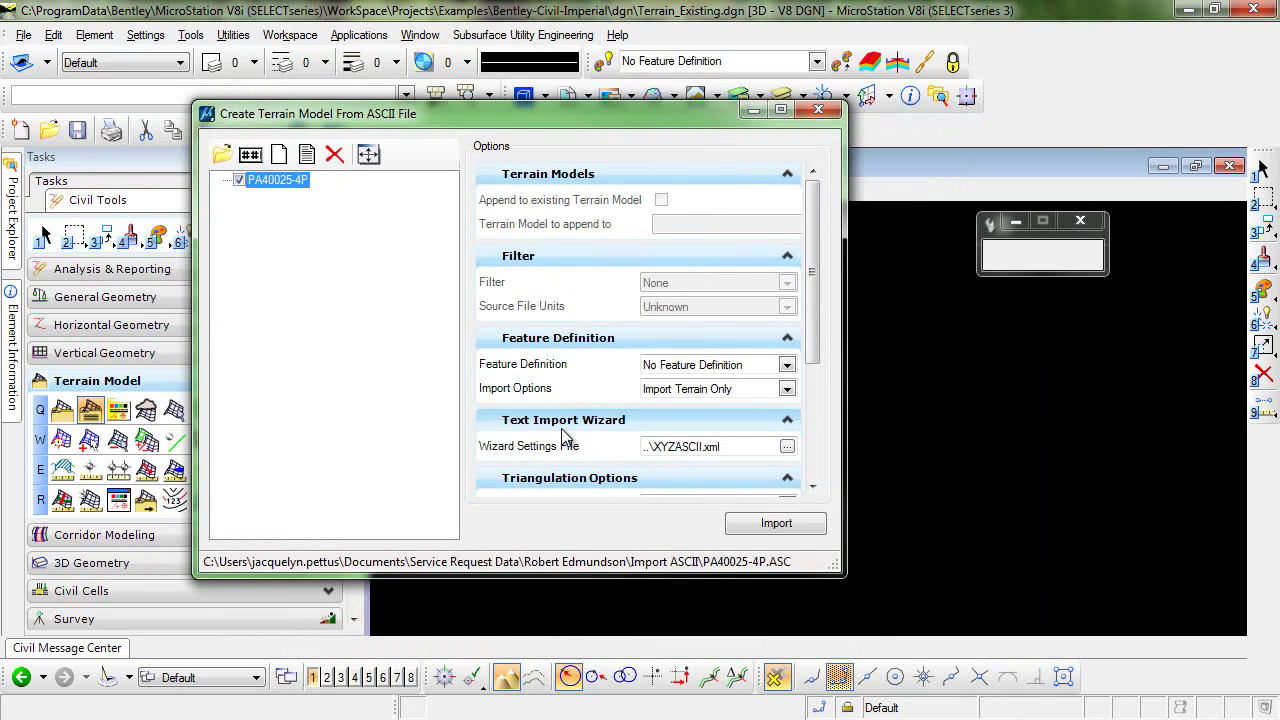
# Step: Import PA40025-4P with the Existing_Triangles feature definition and Remove Slivers edge method
pyautogui.click(787, 365)
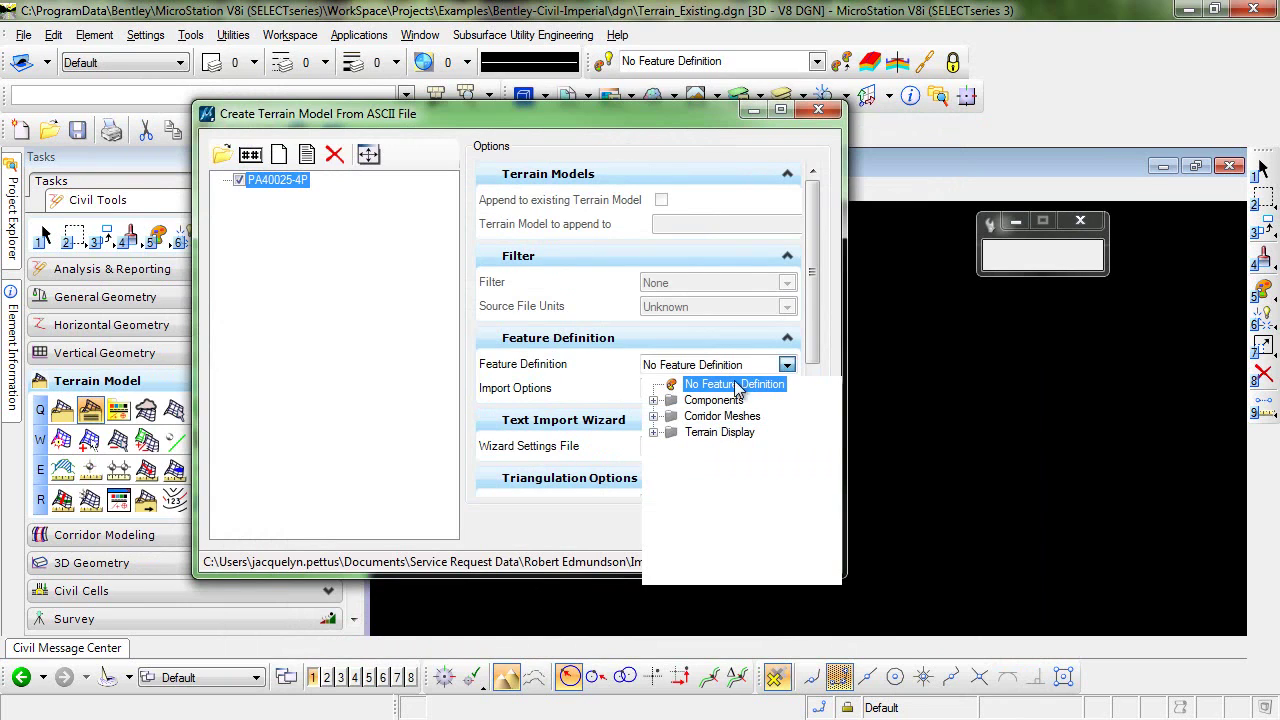
pyautogui.scroll(-1, 655, 443)
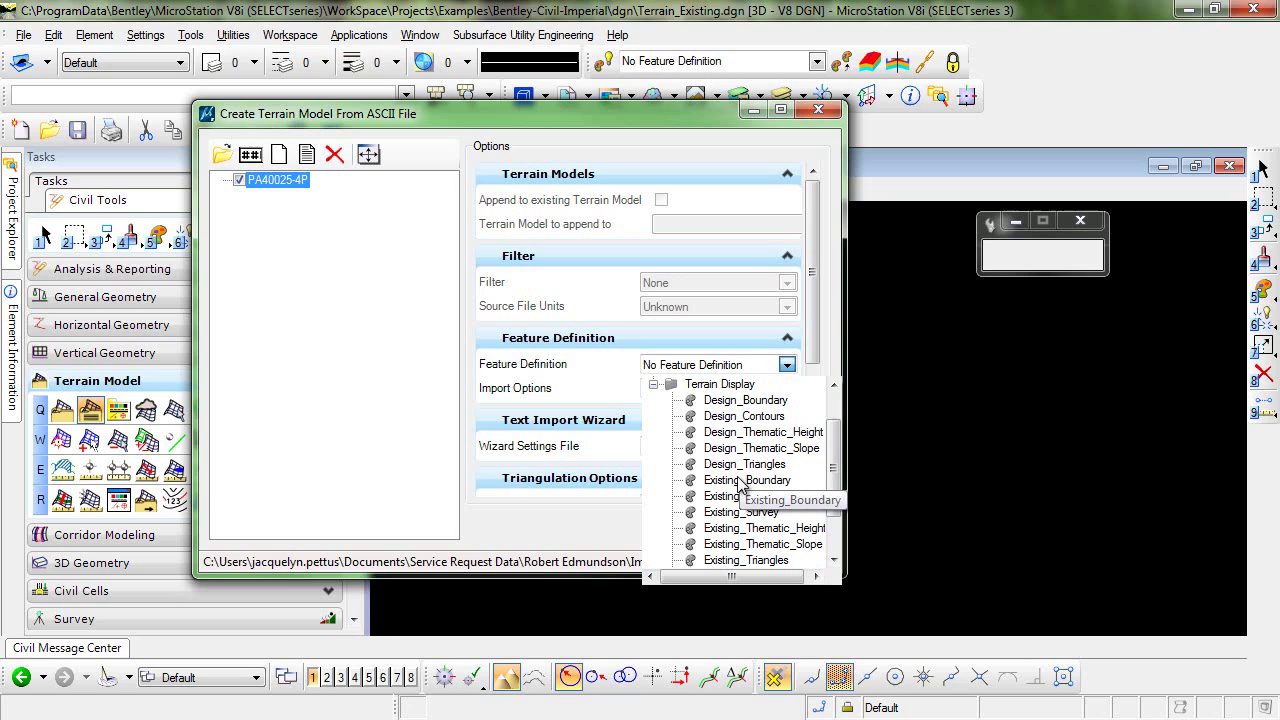
pyautogui.scroll(-1, 743, 487)
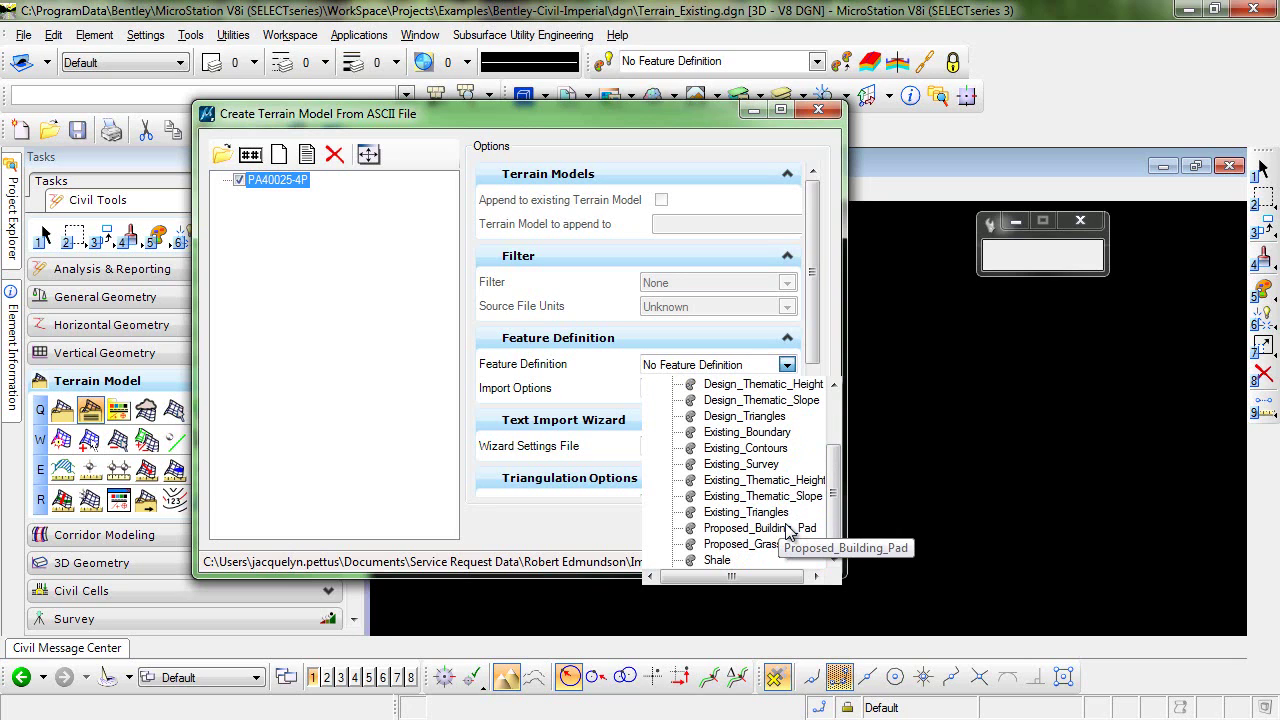
pyautogui.click(745, 512)
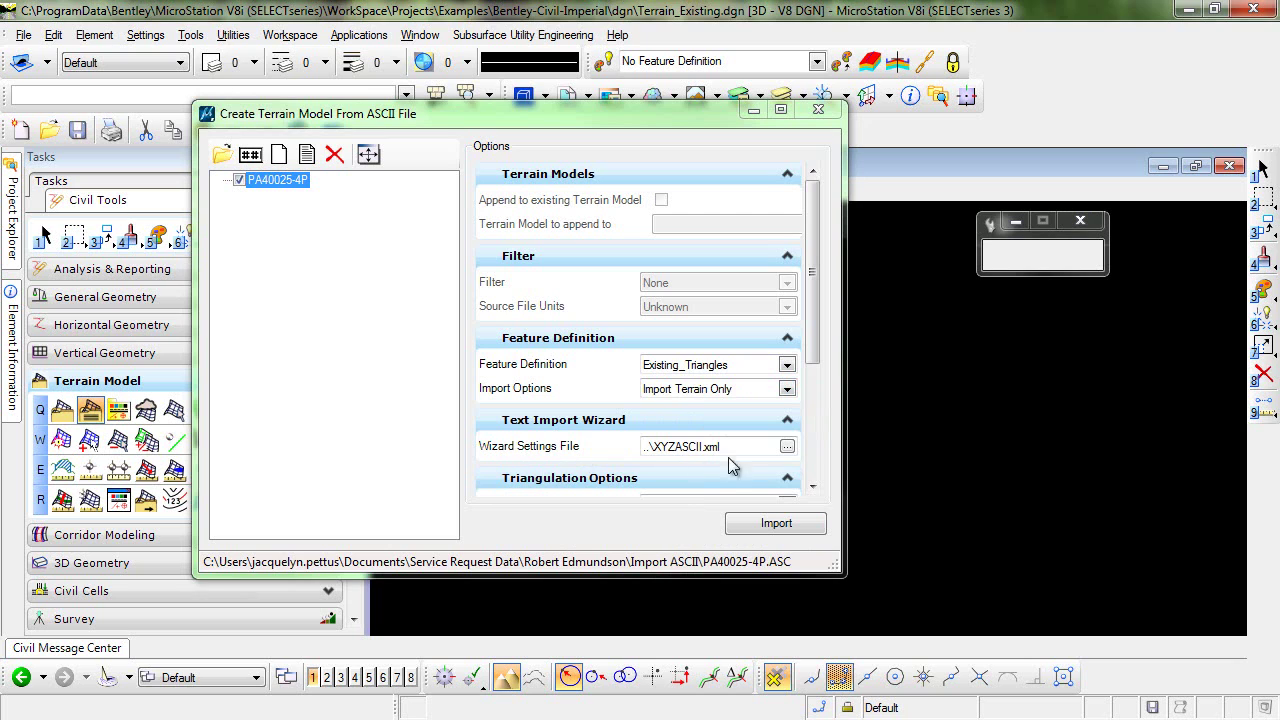
pyautogui.moveTo(816, 342); pyautogui.dragTo(828, 465)
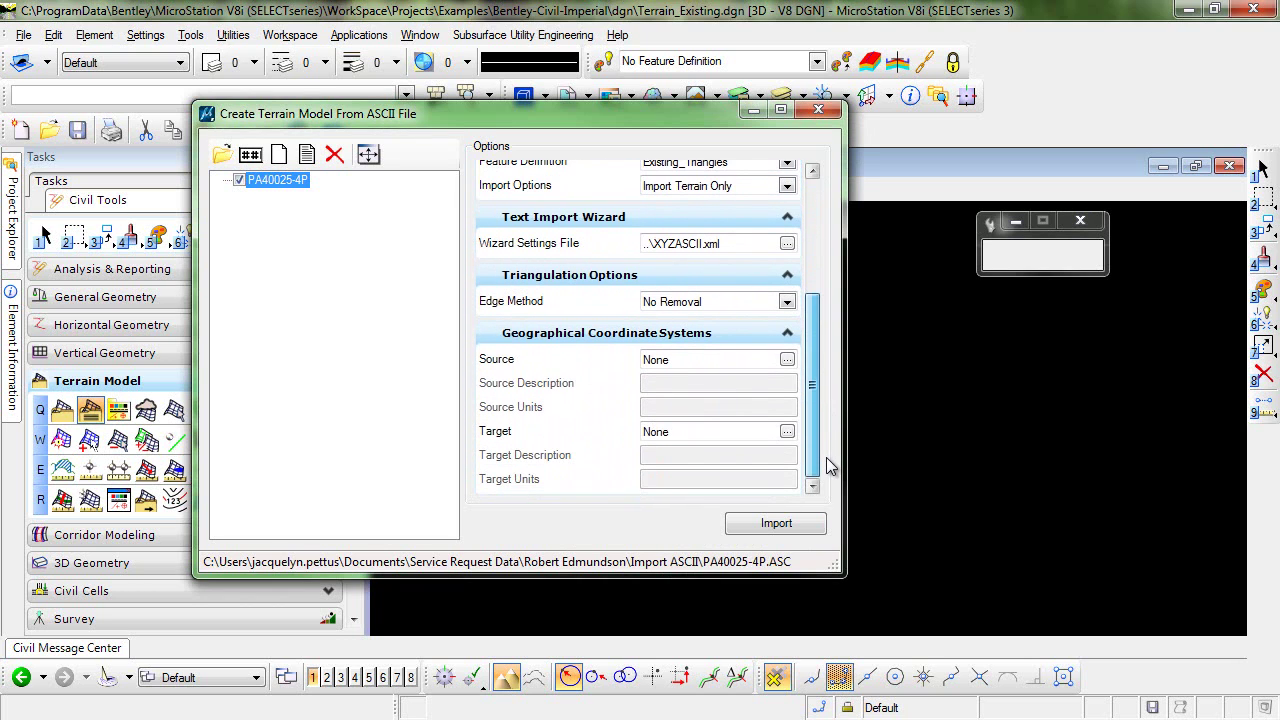
pyautogui.click(788, 302)
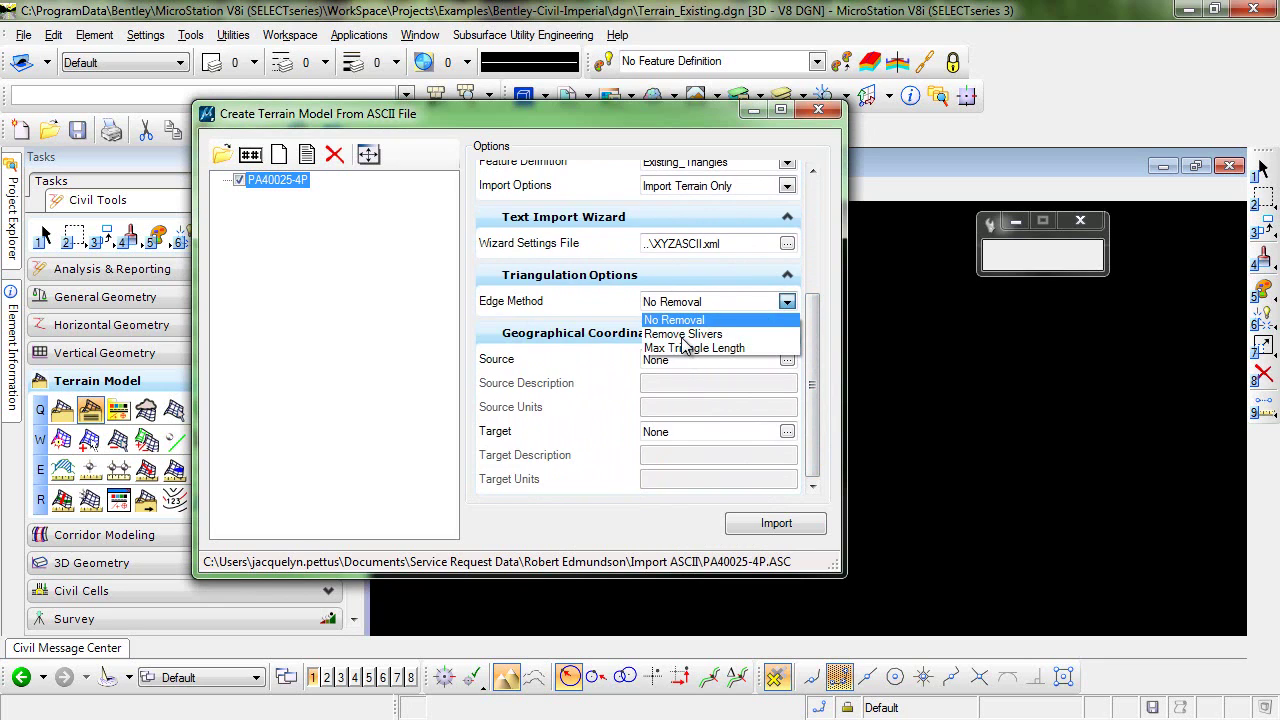
pyautogui.click(680, 334)
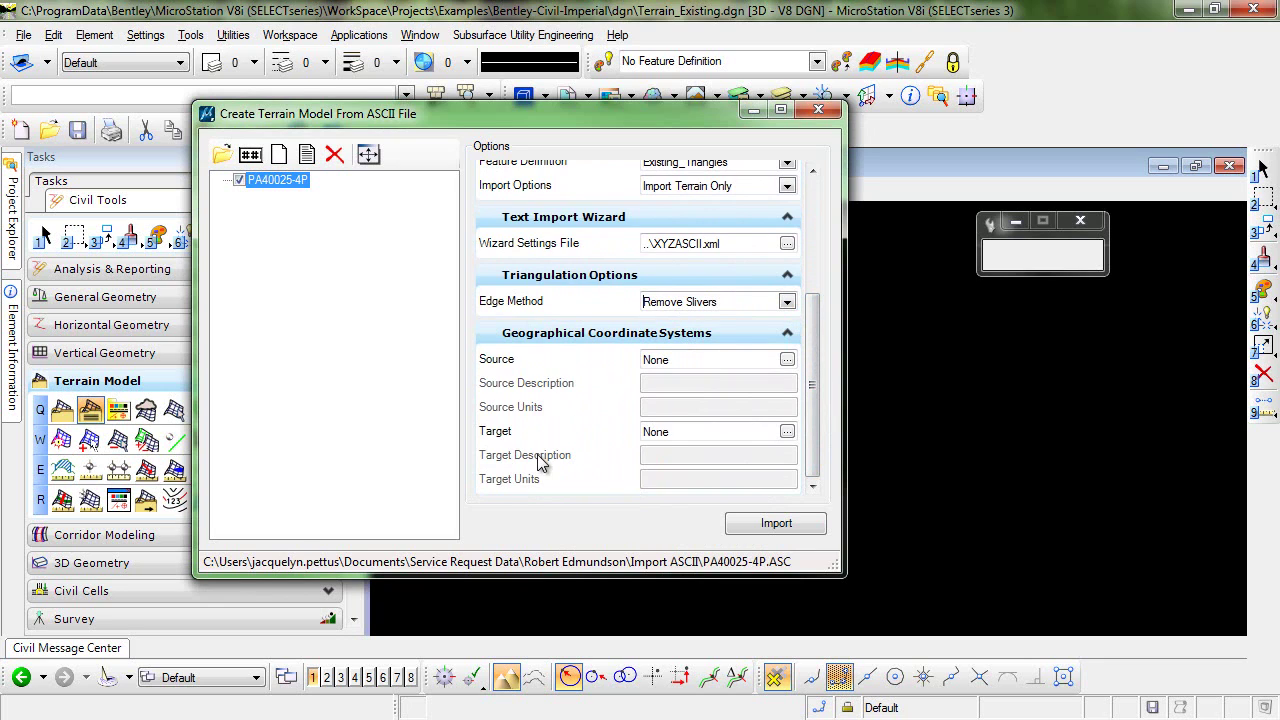
pyautogui.click(776, 524)
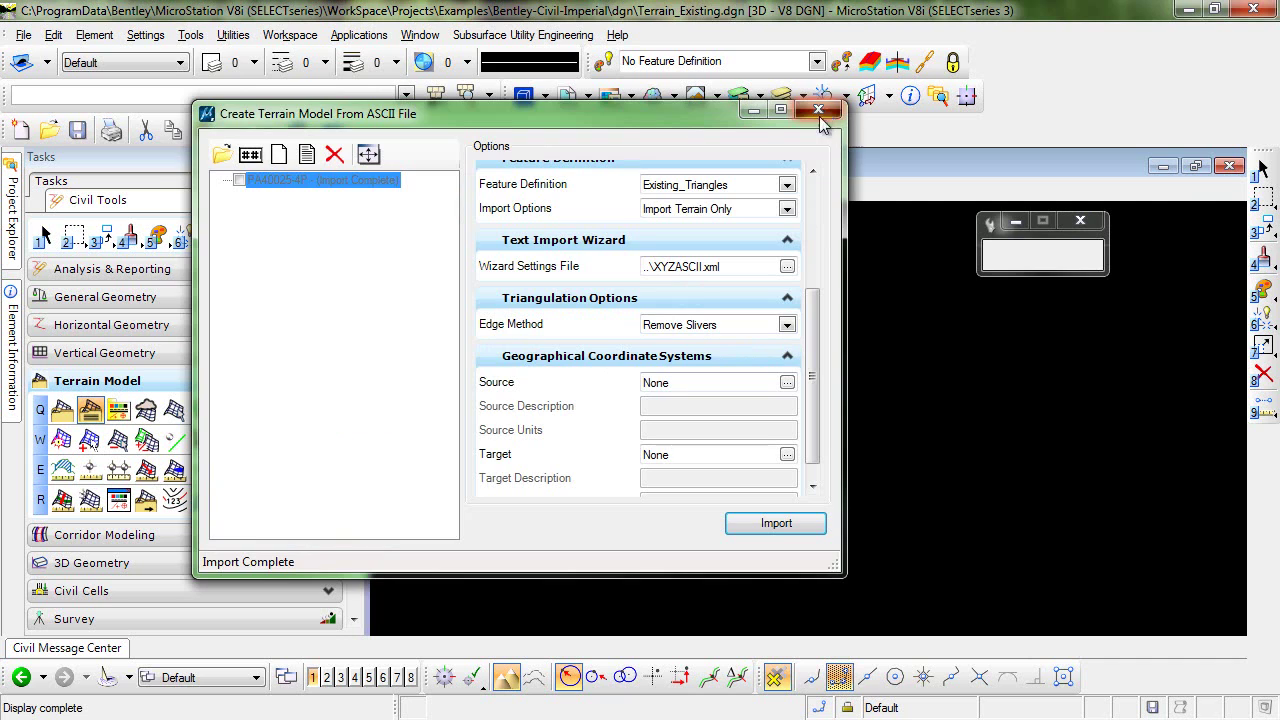
# Step: Close the import dialog, fit the terrain in the view and select it by its boundary
pyautogui.click(823, 109)
pyautogui.click(572, 190)
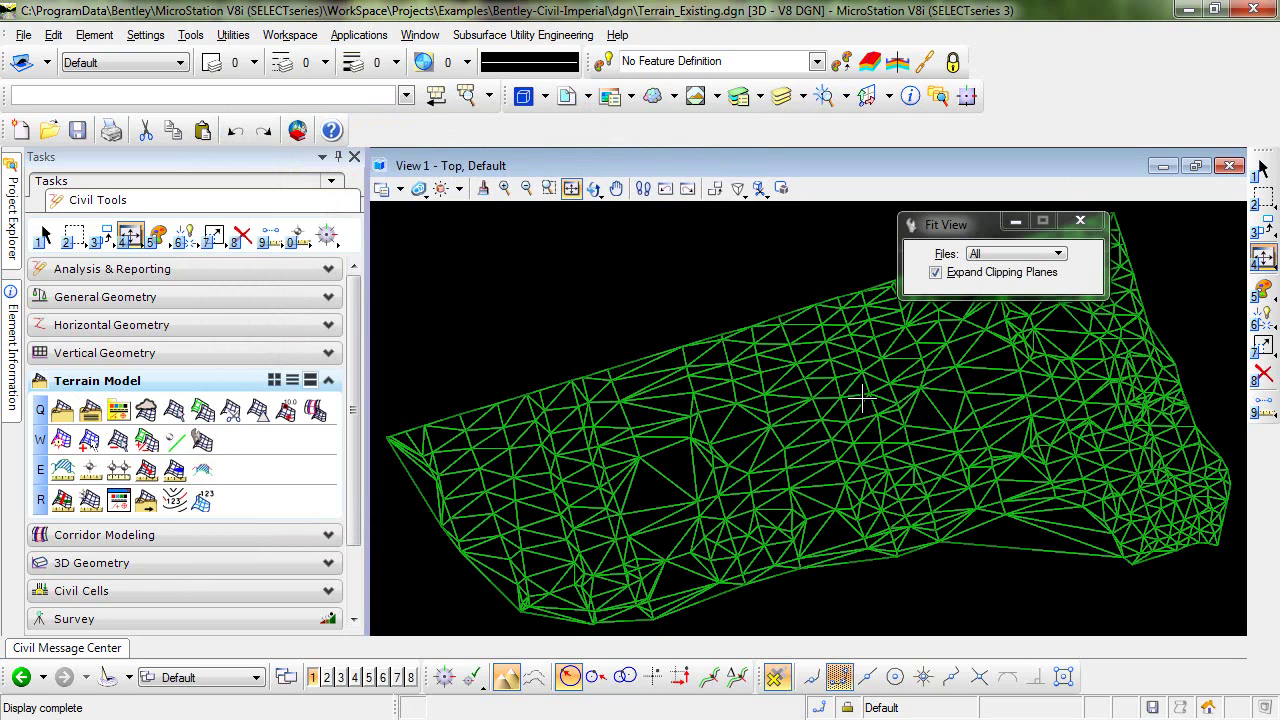
pyautogui.click(44, 237)
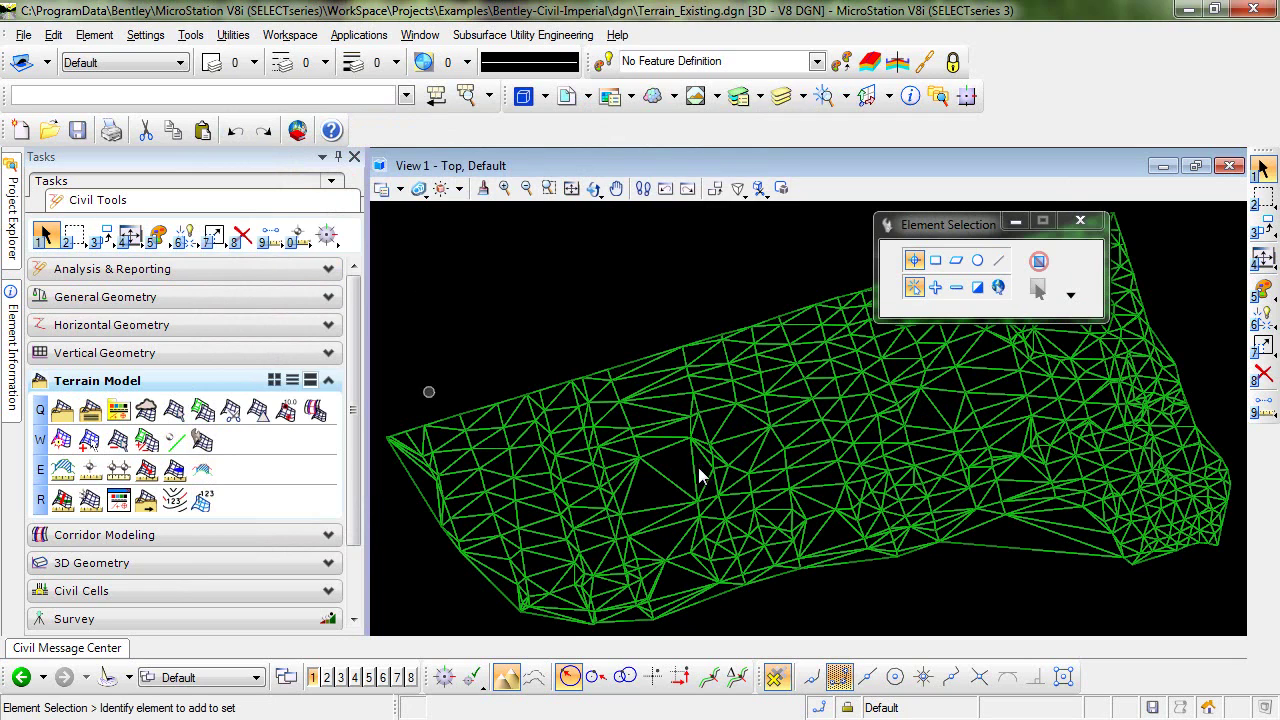
pyautogui.click(626, 364)
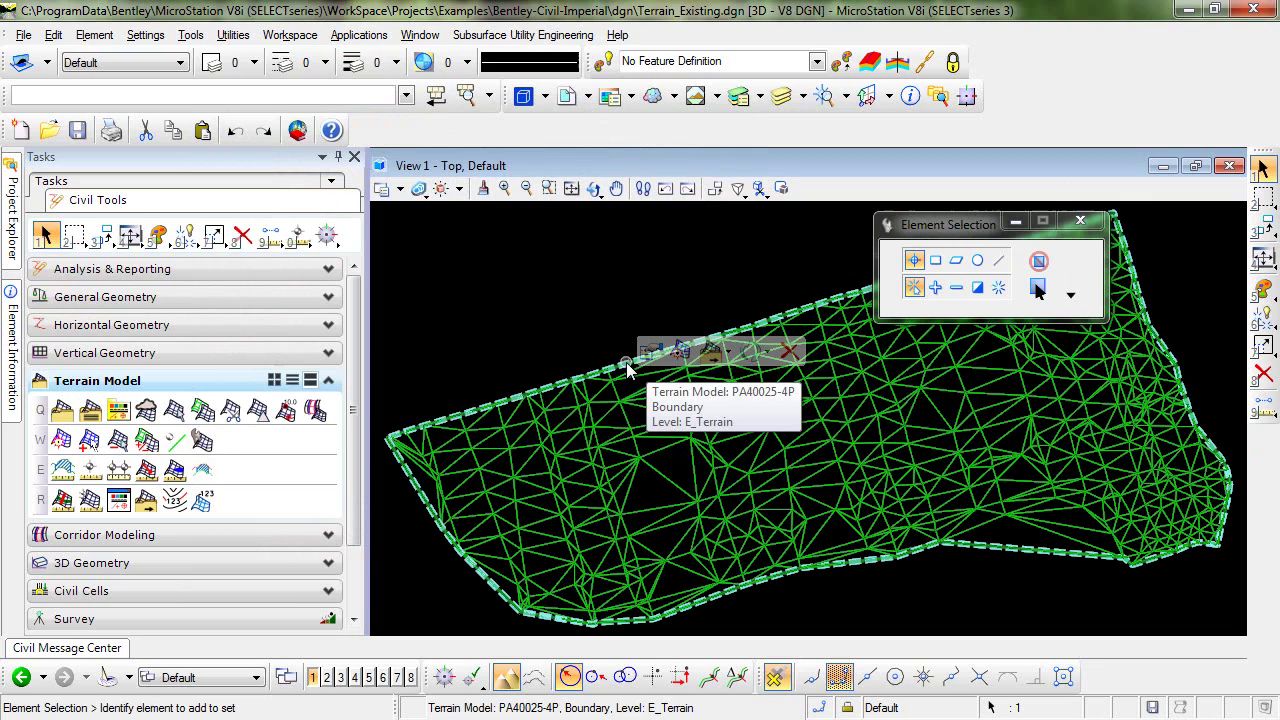
pyautogui.moveTo(650, 362)
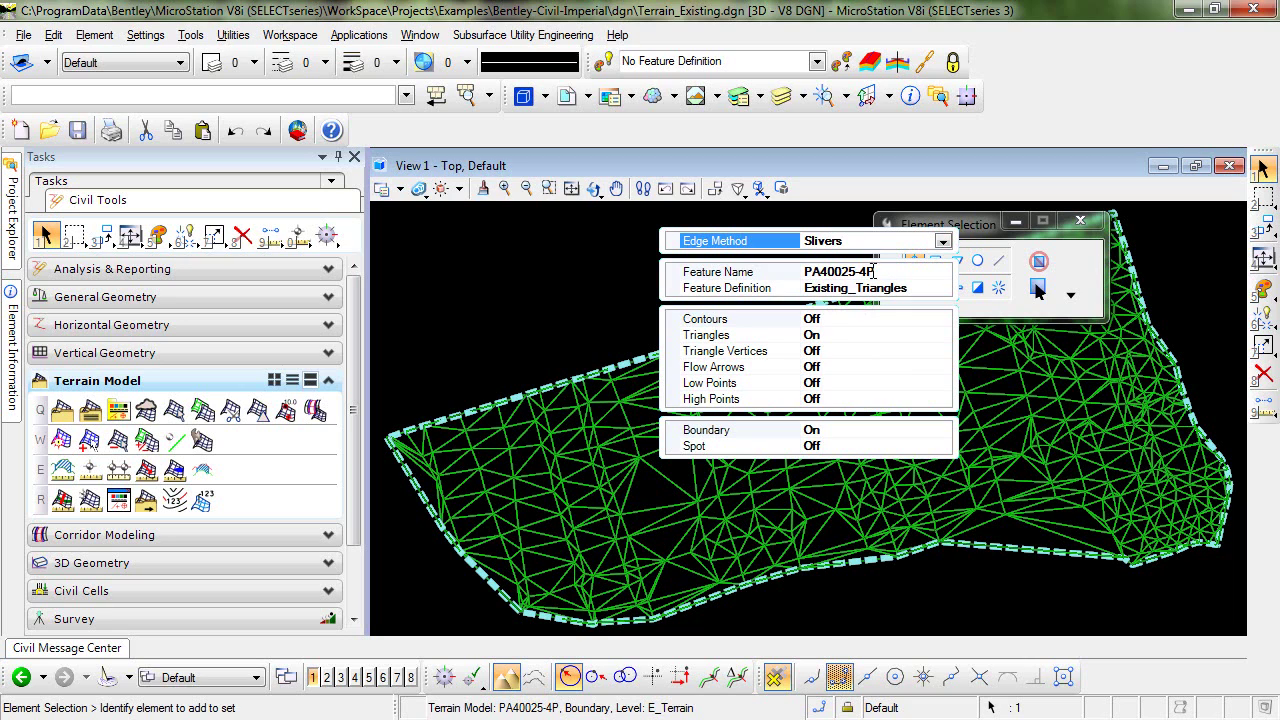
# Step: Rename the terrain model's feature to Existing
pyautogui.click(862, 272)
pyautogui.write('Existing')
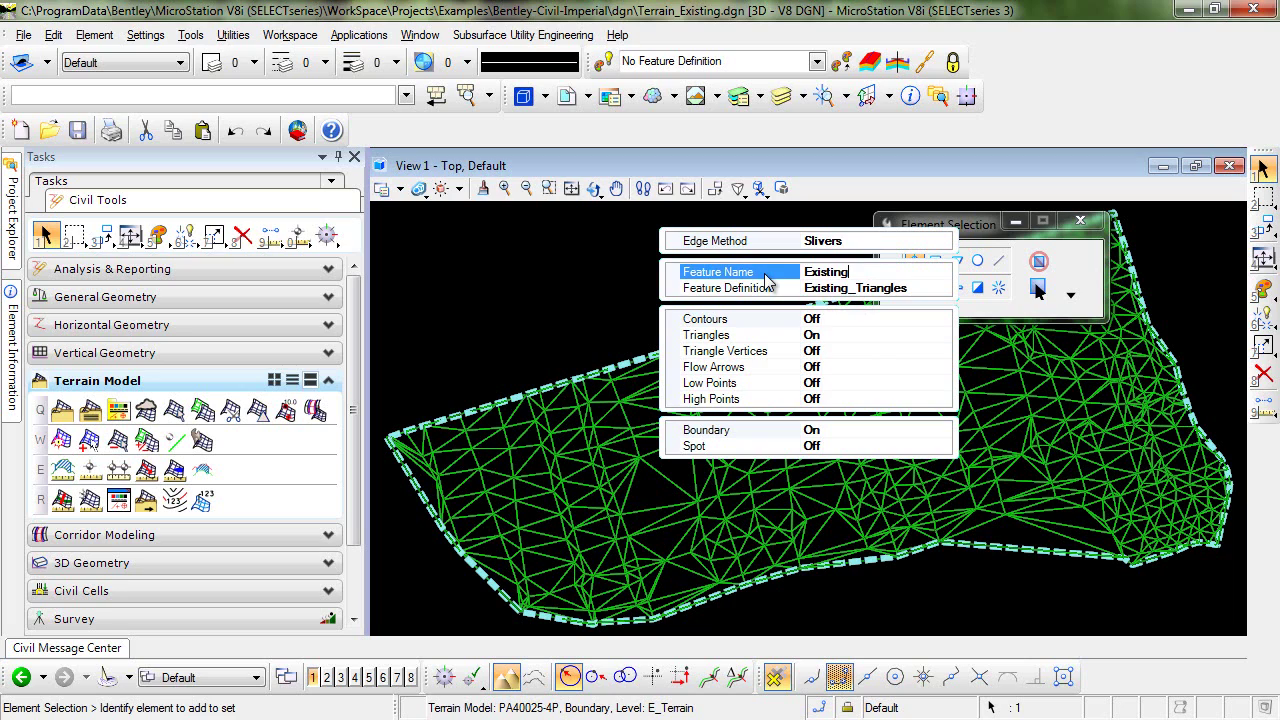
pyautogui.press('Tab')
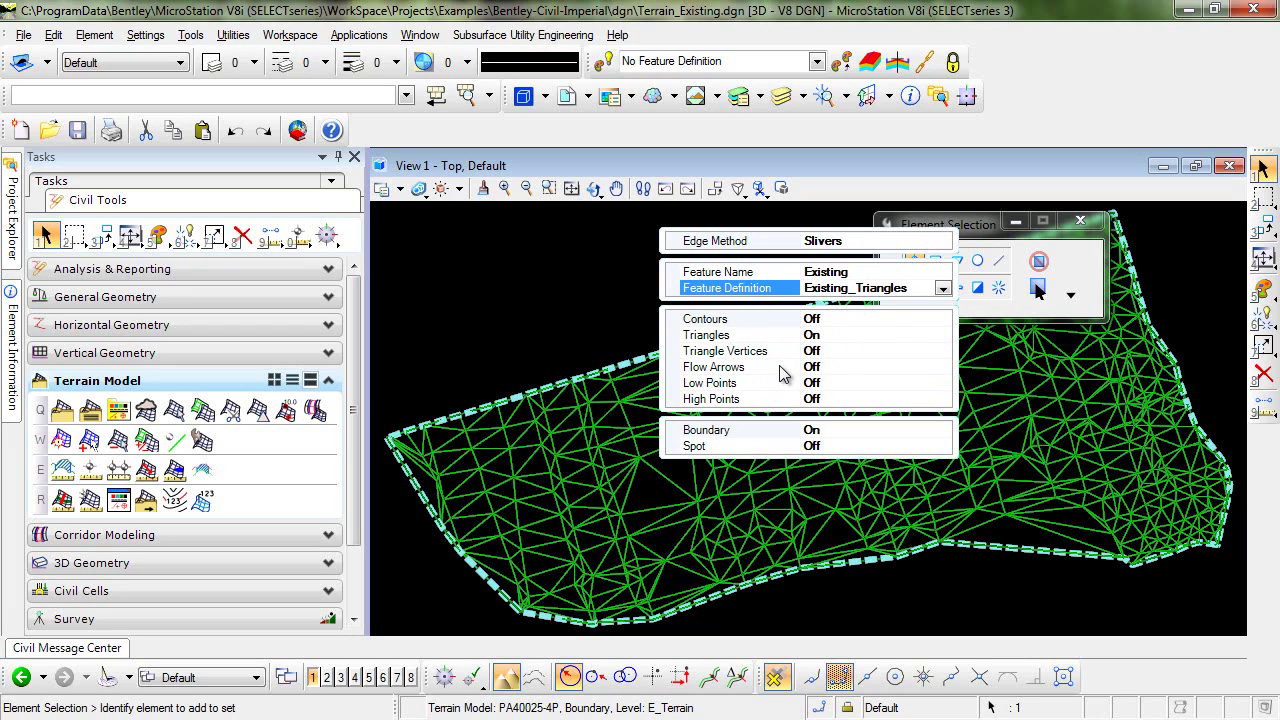
# Step: Turn on spot and contour display, toggling the triangles off and back on
pyautogui.doubleClick(741, 451)
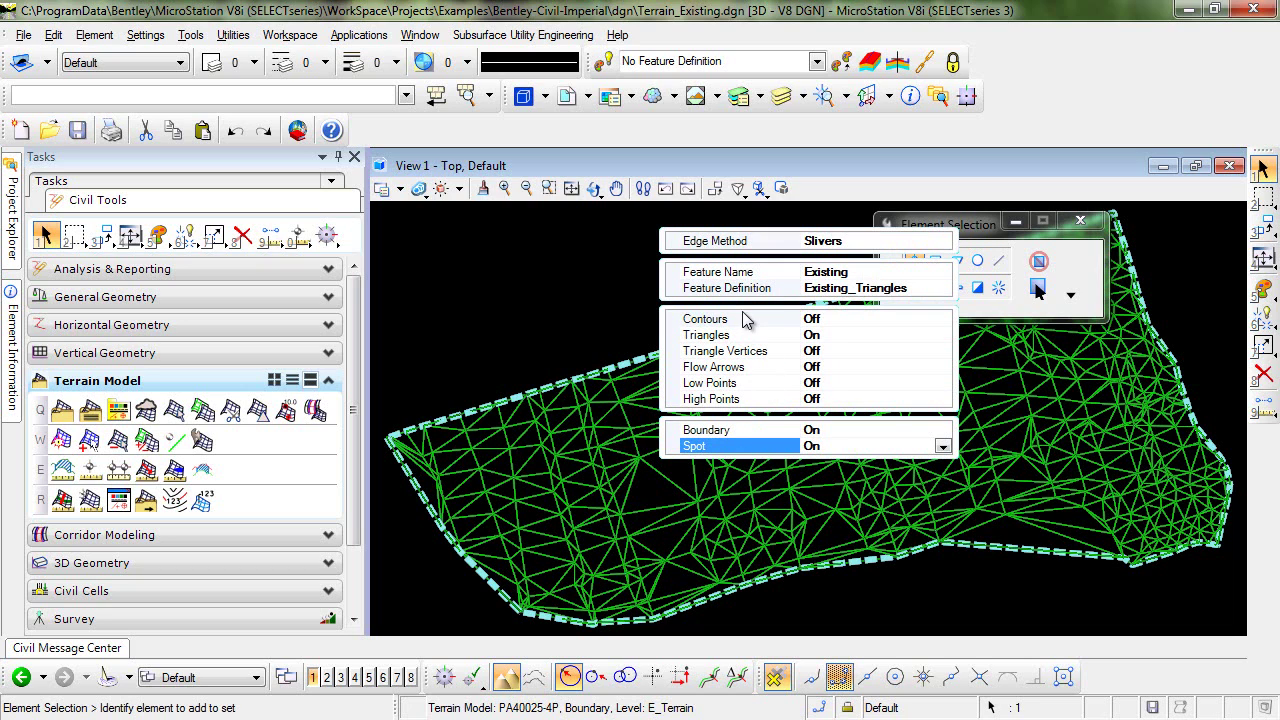
pyautogui.doubleClick(724, 340)
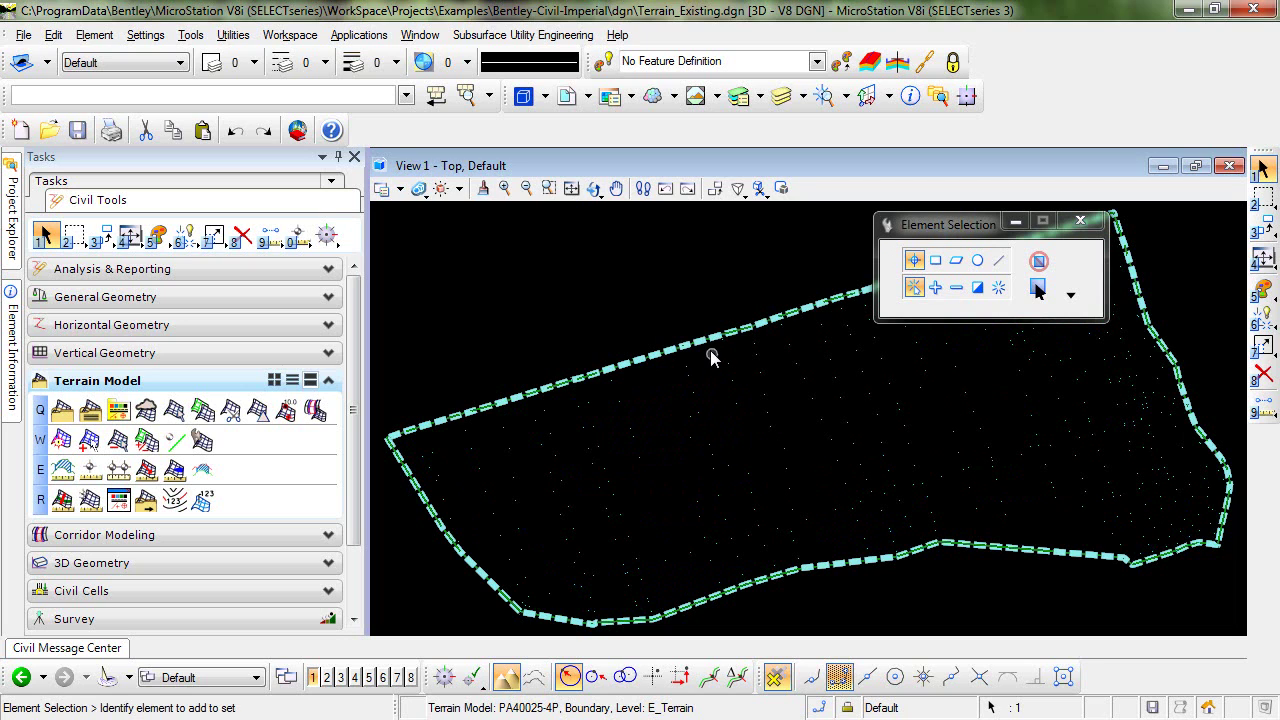
pyautogui.moveTo(740, 338)
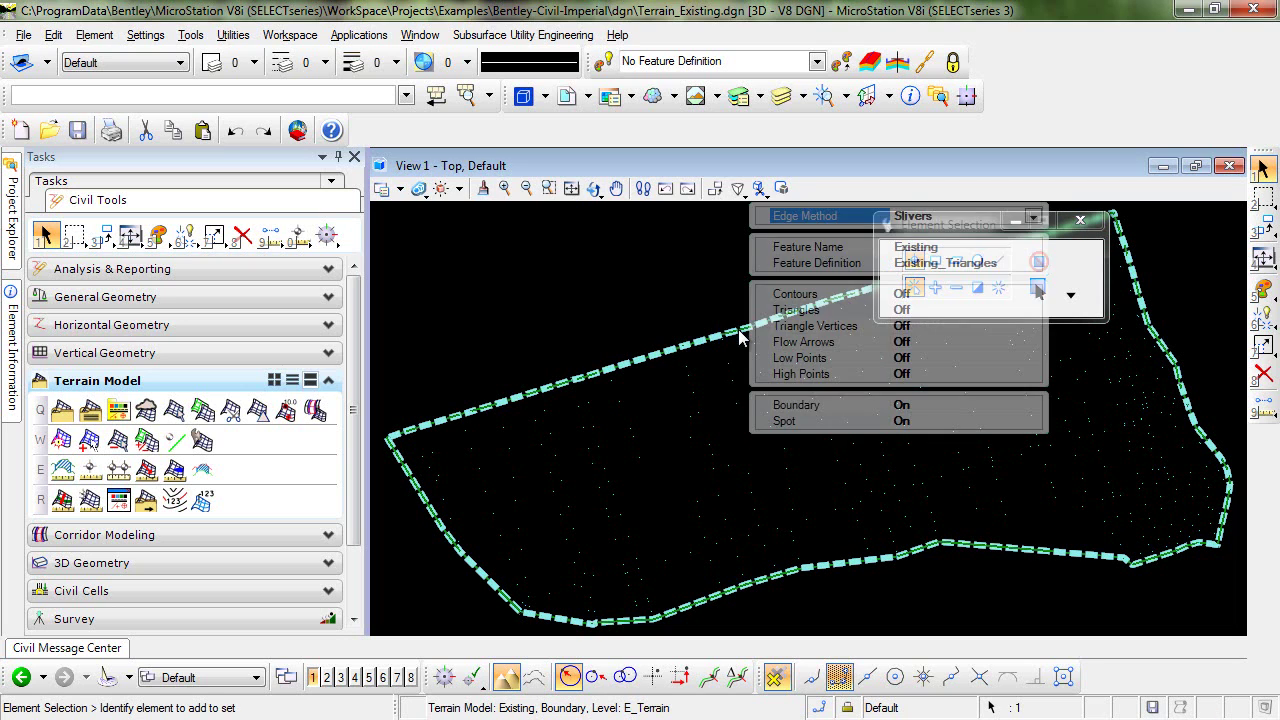
pyautogui.doubleClick(800, 296)
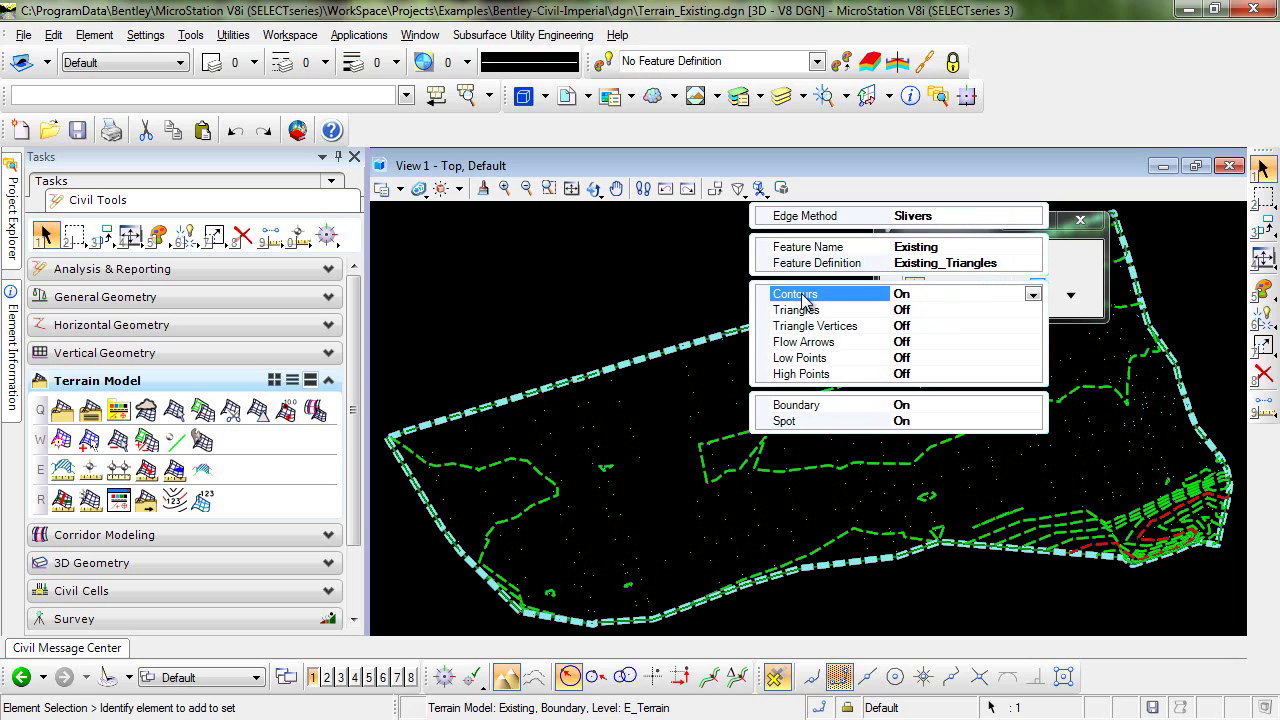
pyautogui.doubleClick(805, 312)
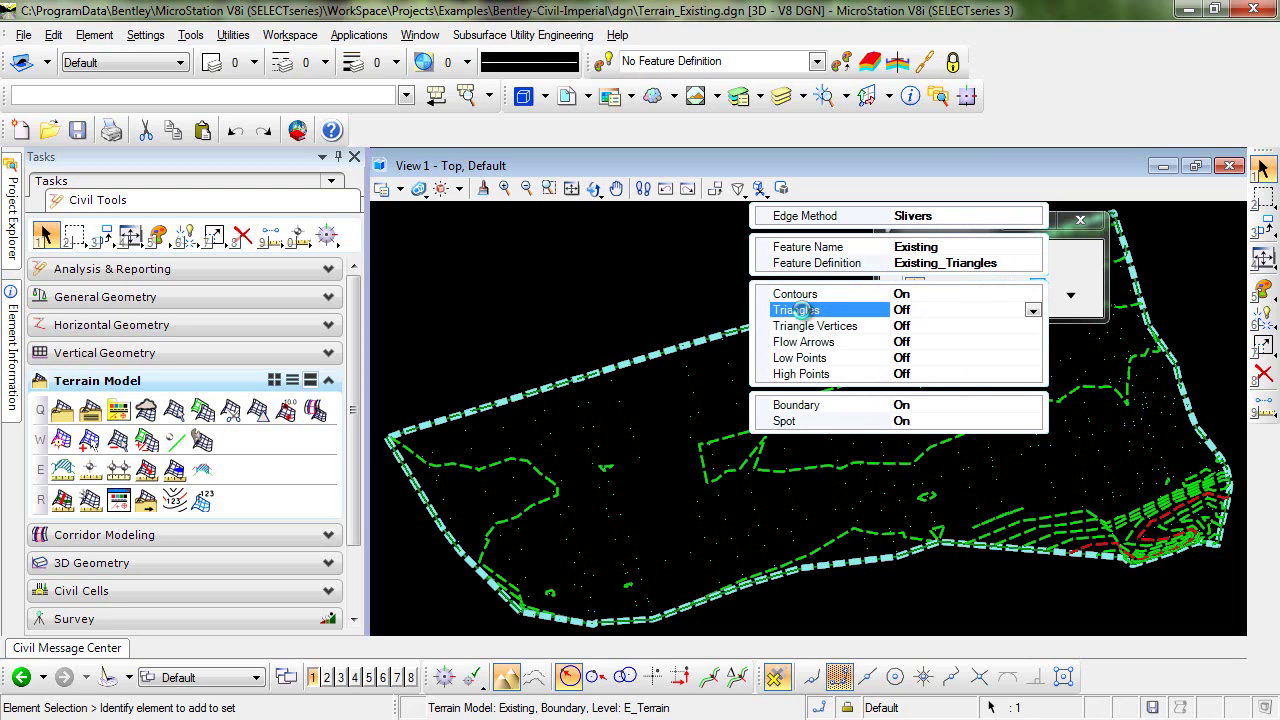